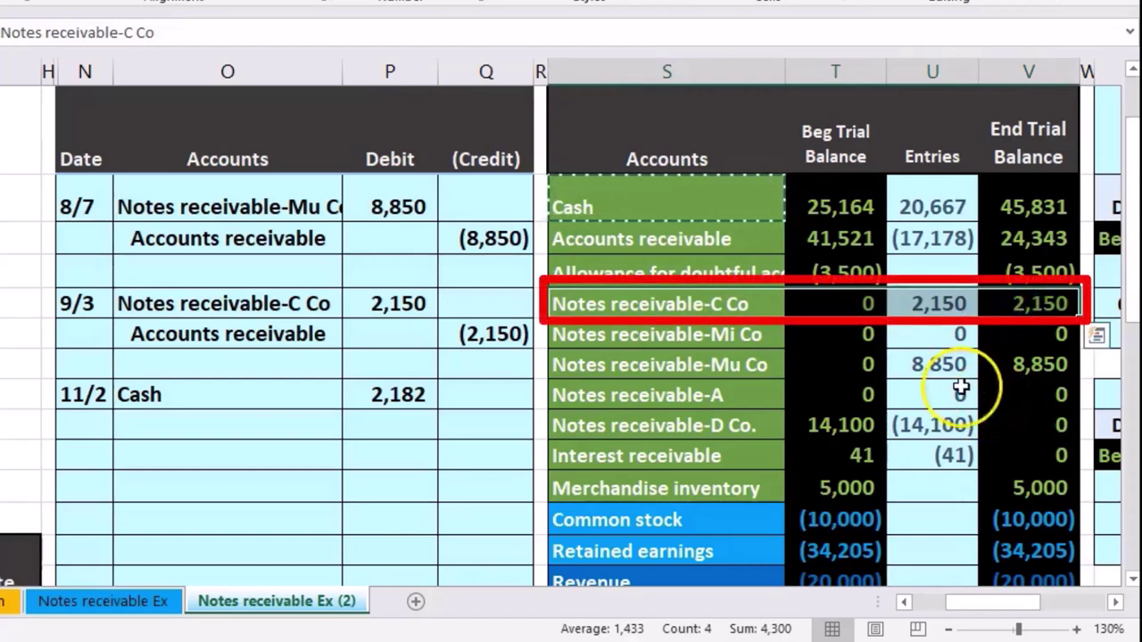
# Copy the Notes receivable-C Co account name into O12, the line below the 11/2 Cash debit.
pyautogui.click(719, 306)
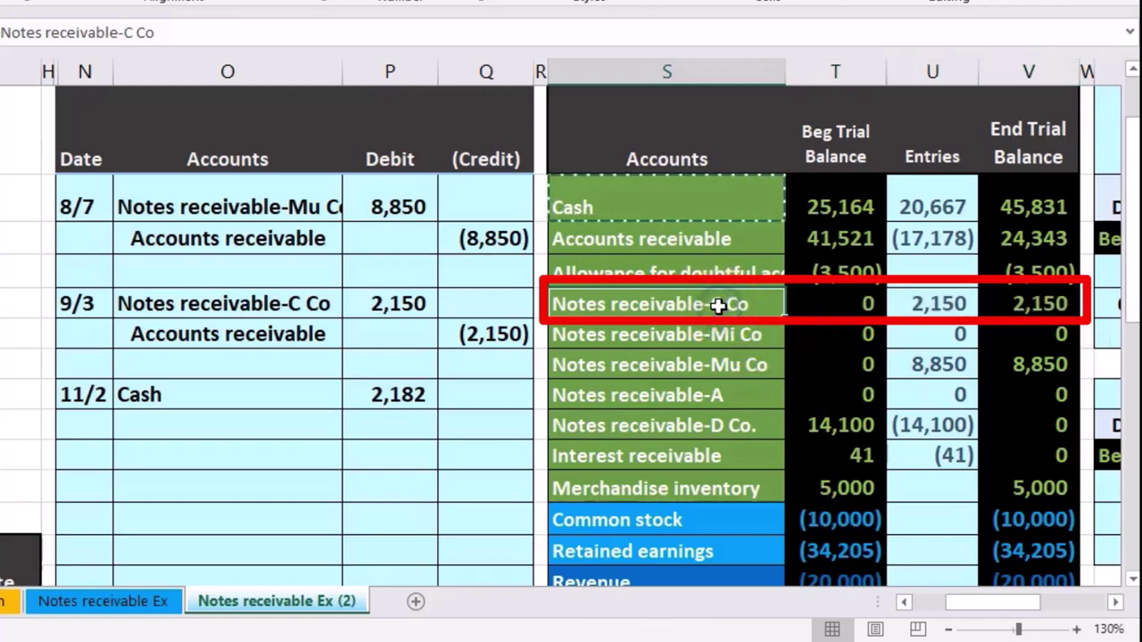
pyautogui.click(1001, 311)
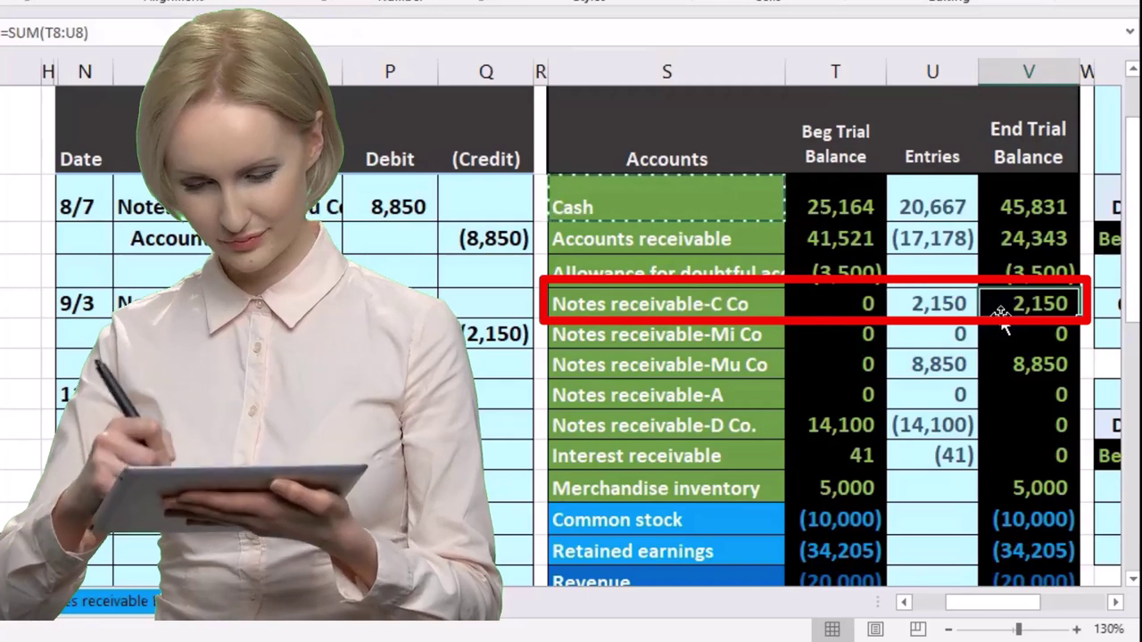
pyautogui.click(754, 304)
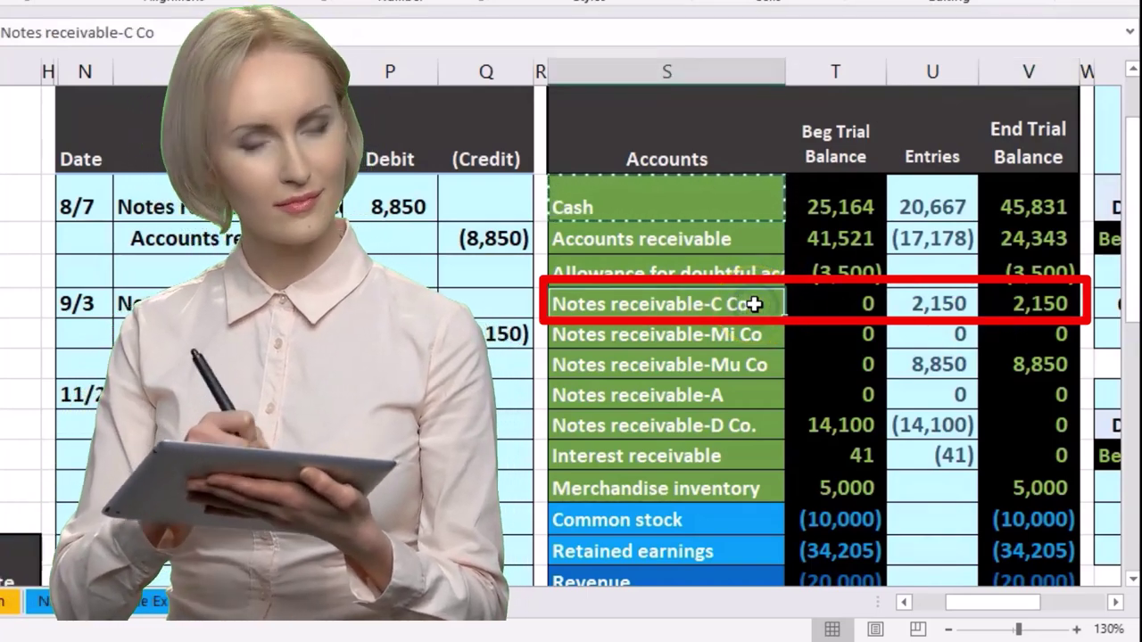
pyautogui.rightClick(753, 304)
pyautogui.click(803, 346)
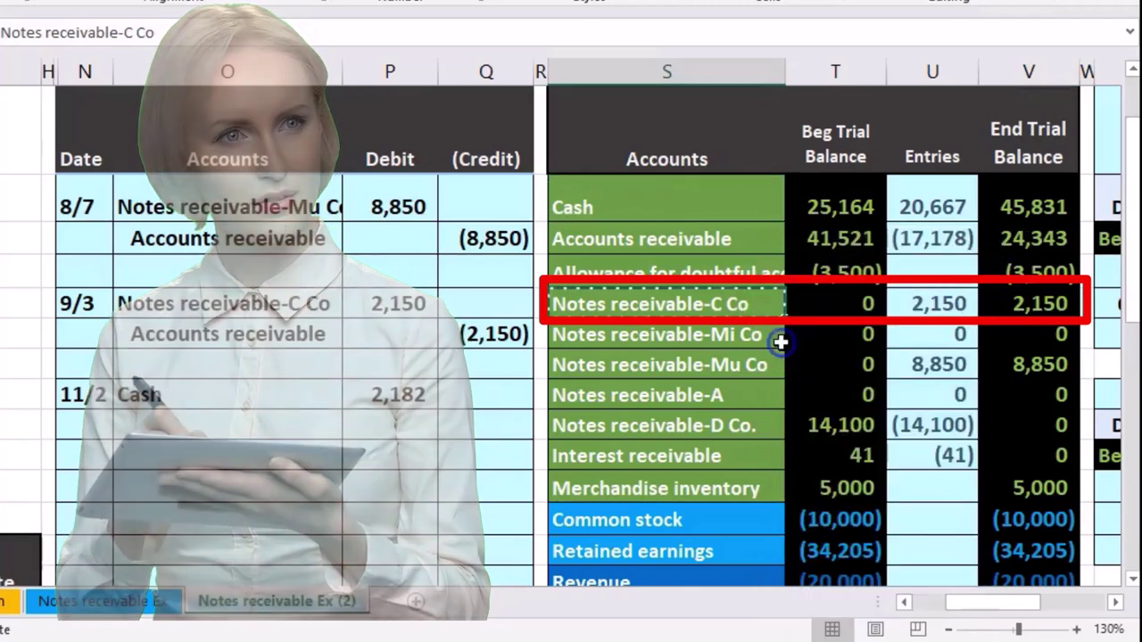
pyautogui.click(249, 418)
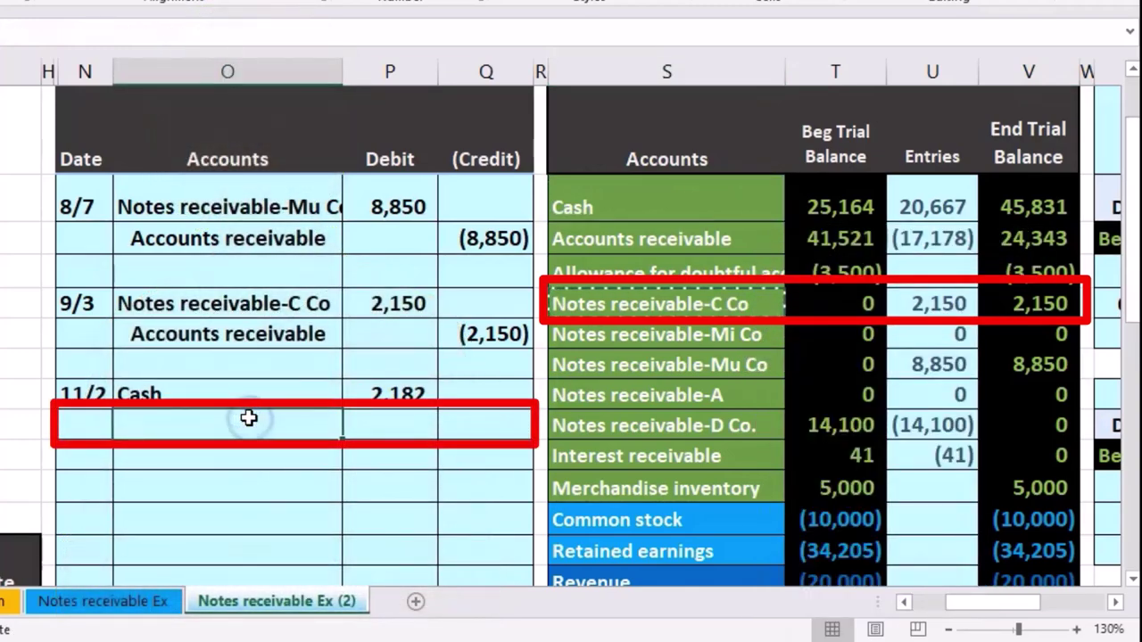
pyautogui.rightClick(249, 418)
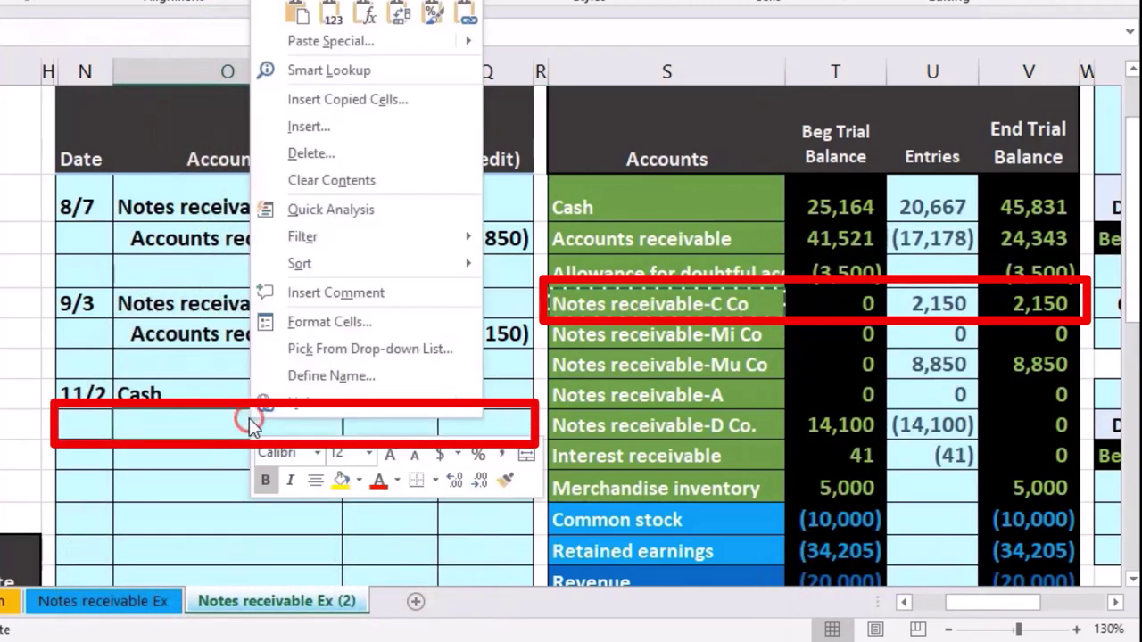
pyautogui.click(337, 20)
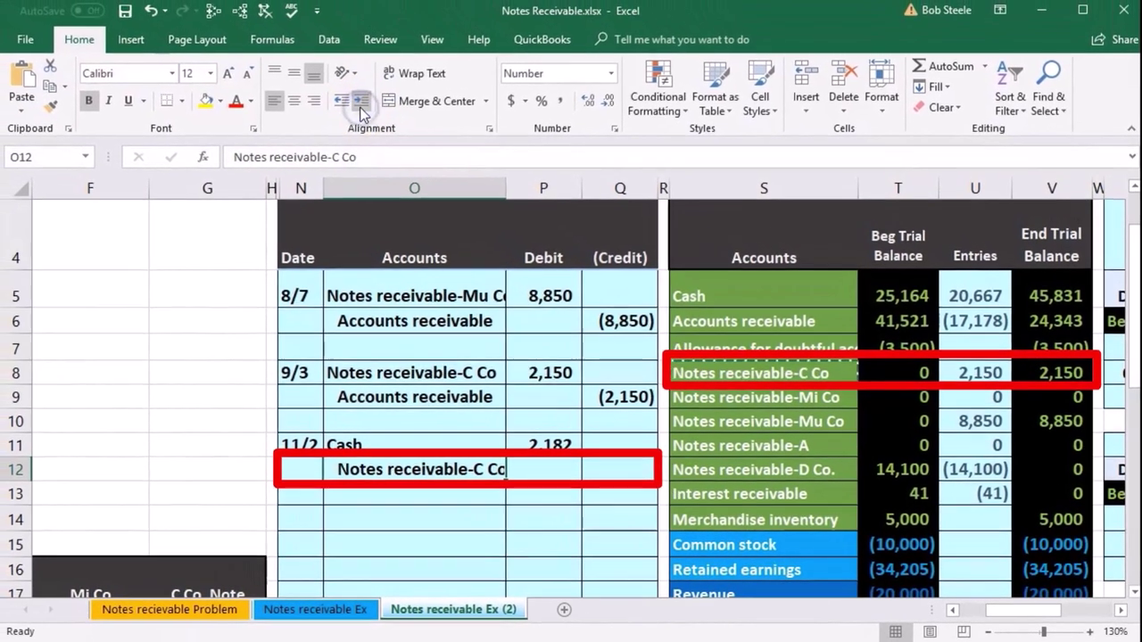
# Credit Notes receivable-C Co for (2,150) by entering -2150 in Q12.
pyautogui.click(615, 466)
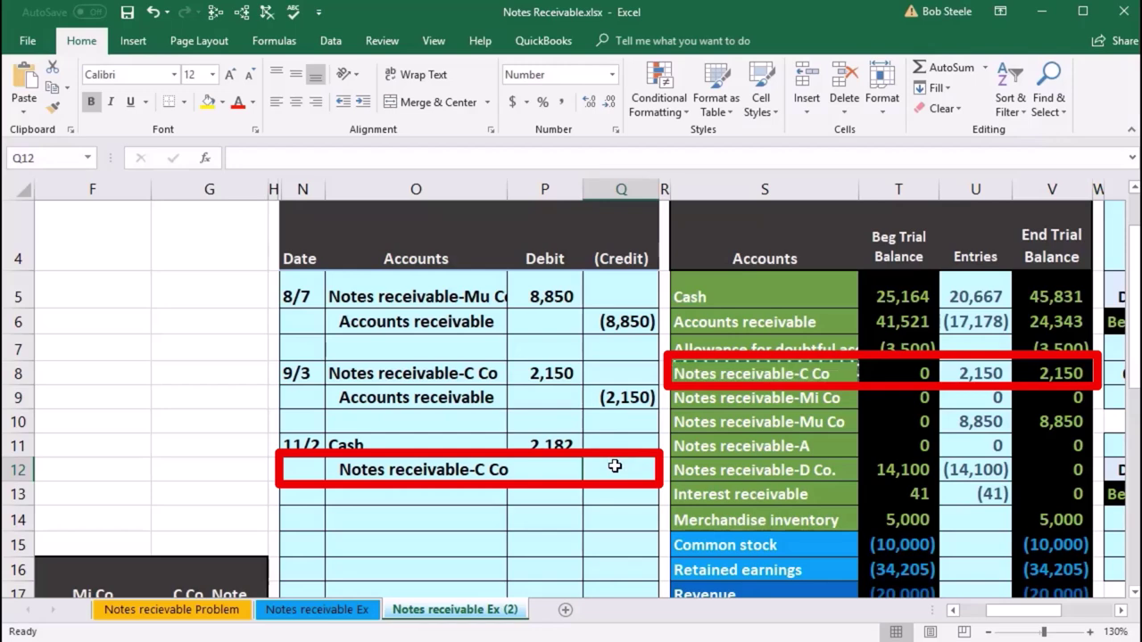
pyautogui.write('-')
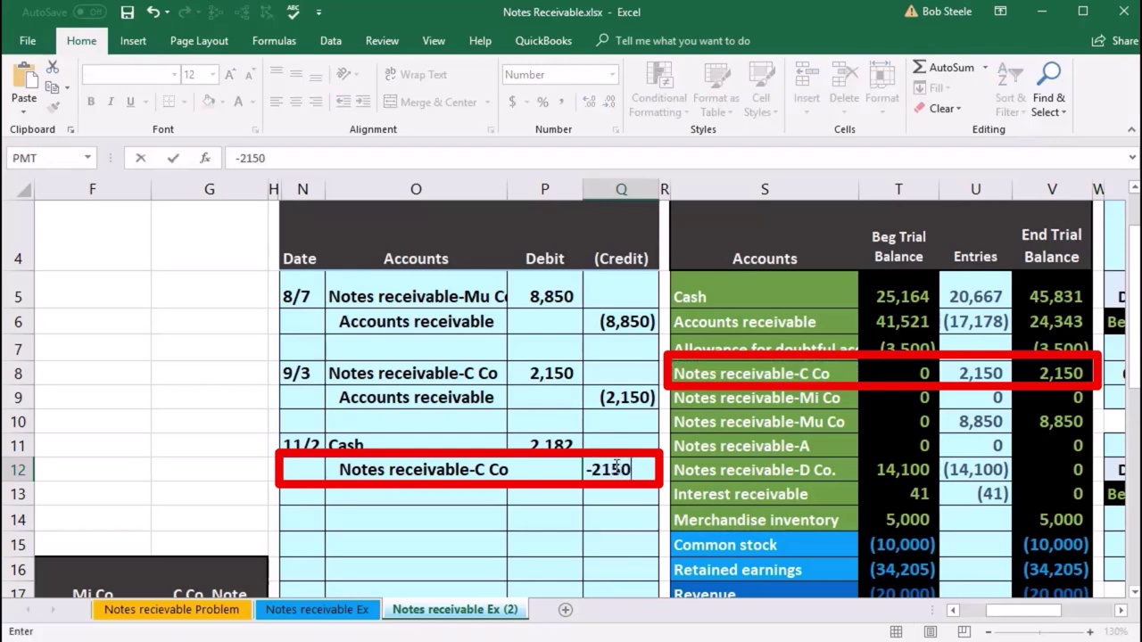
pyautogui.write('2150')
pyautogui.press('Return')
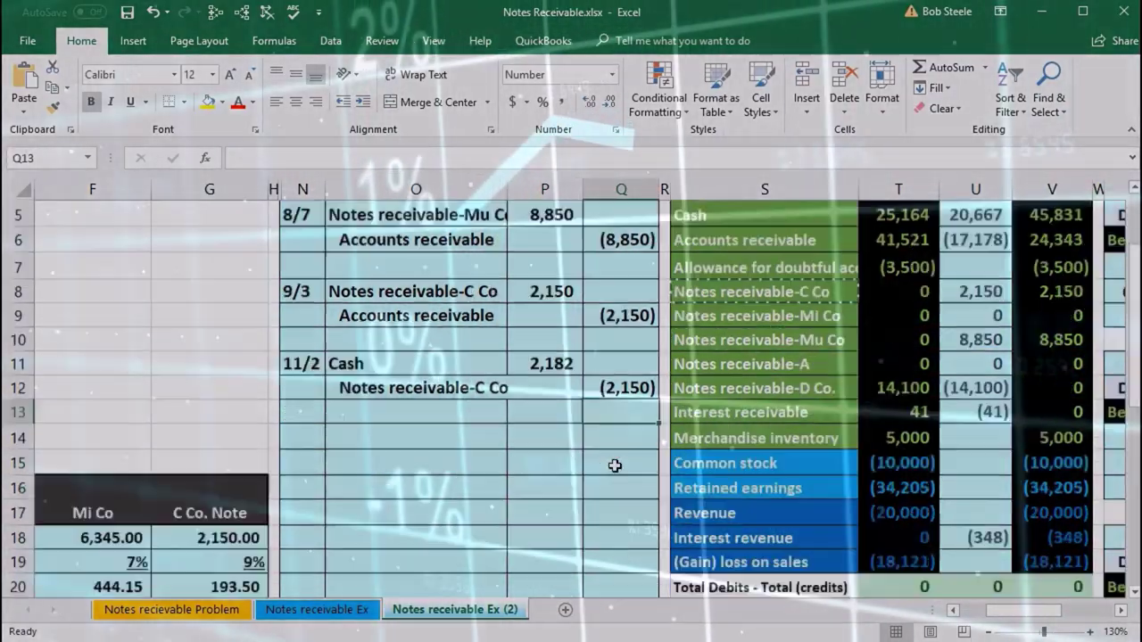
# Enter =-SUM(P11:Q12) in Q13 to produce the balancing (32) credit.
pyautogui.scroll(-3, 598, 470)
pyautogui.scroll(1, 478, 497)
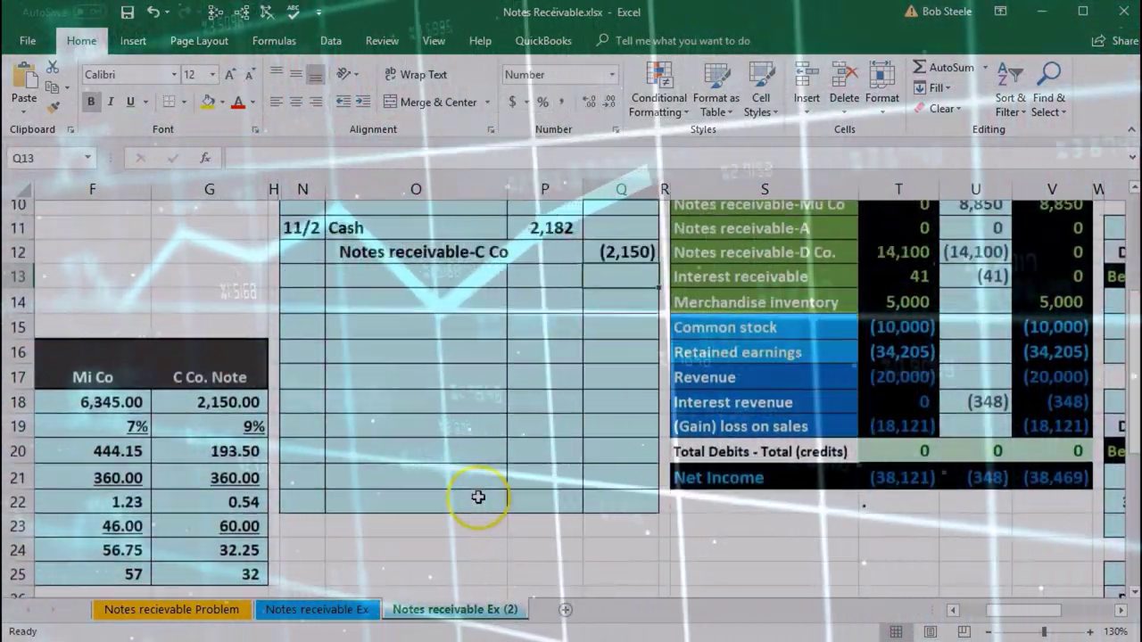
pyautogui.scroll(1, 478, 497)
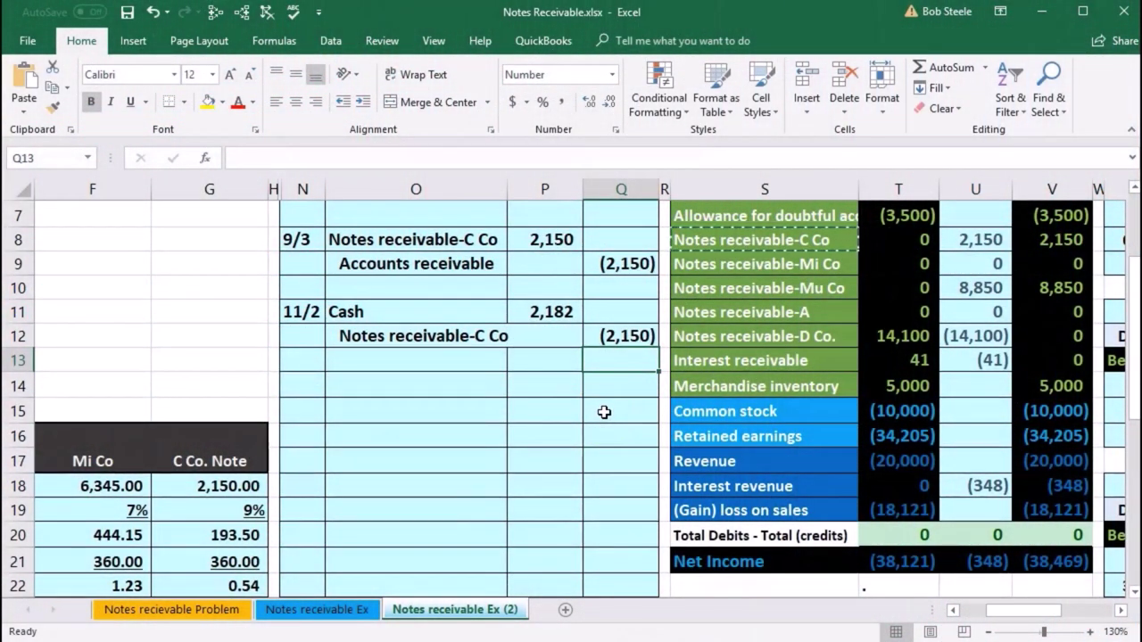
pyautogui.write('-sum')
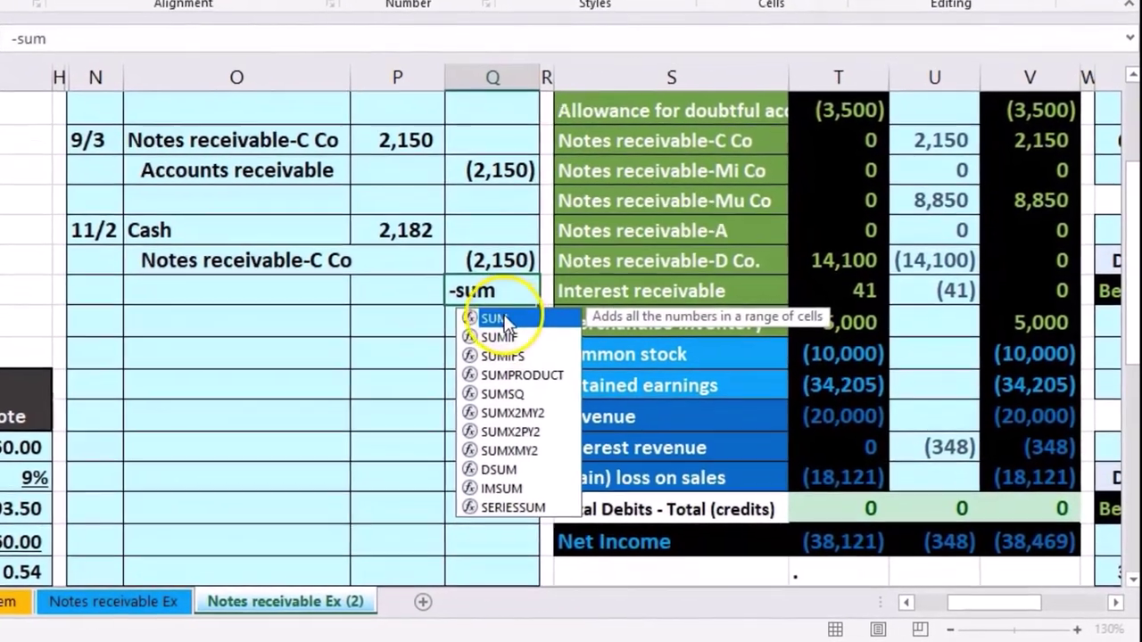
pyautogui.doubleClick(591, 367)
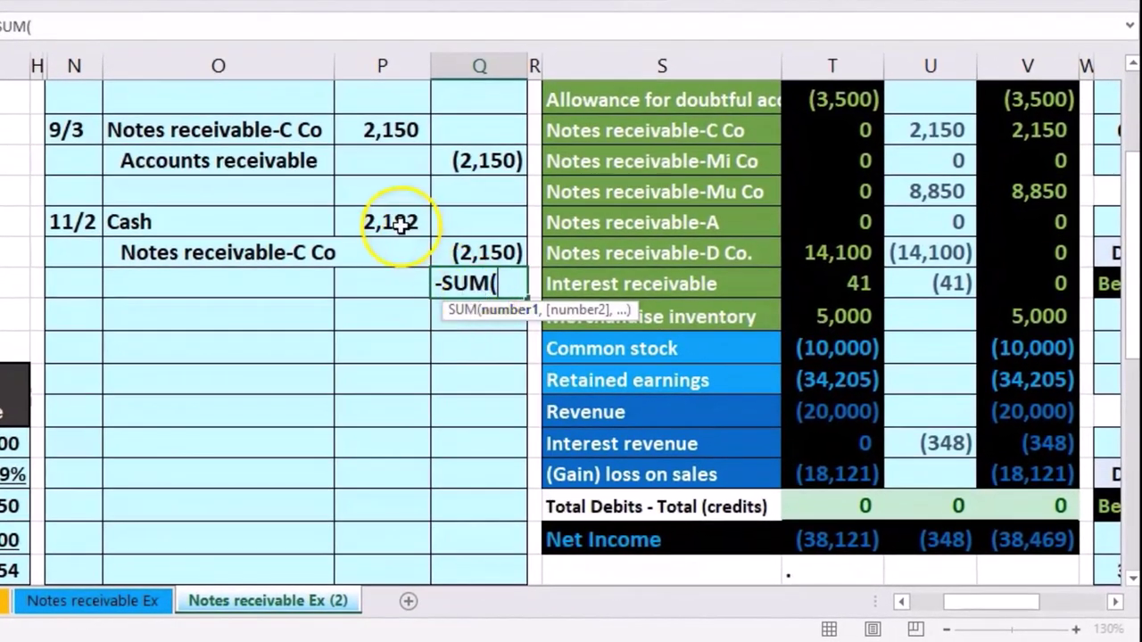
pyautogui.moveTo(402, 224); pyautogui.dragTo(479, 242)
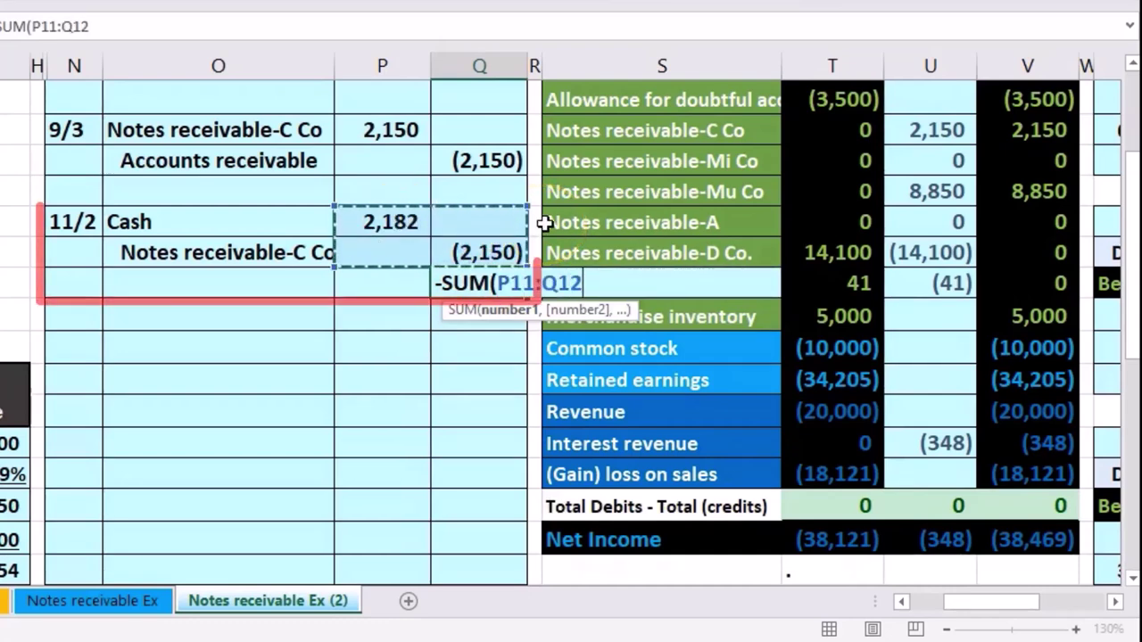
pyautogui.press('Return')
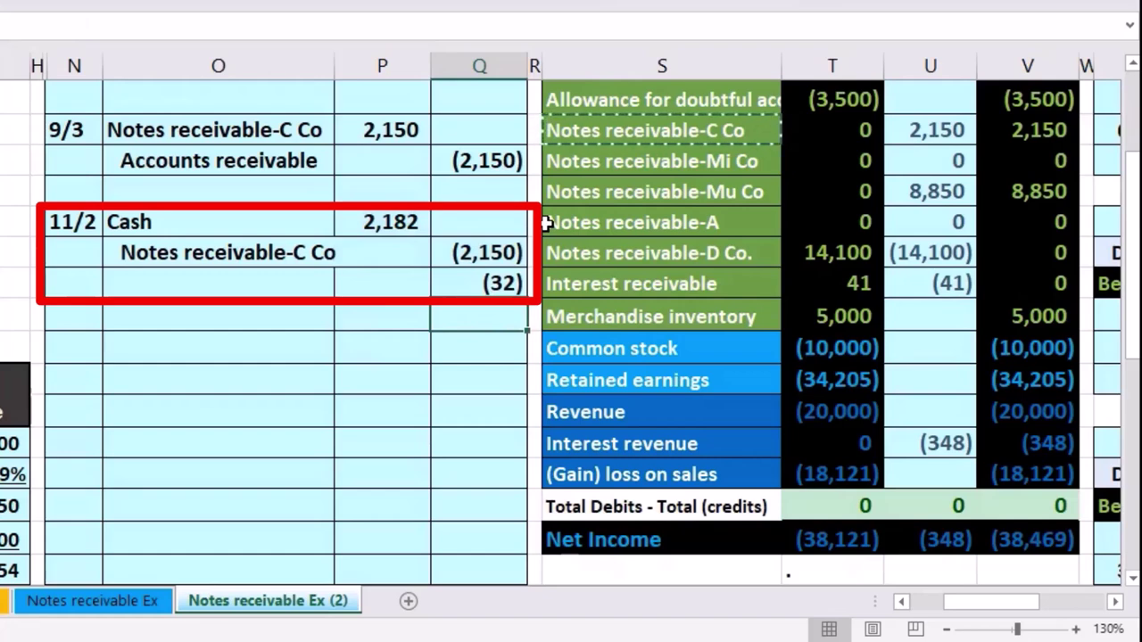
pyautogui.click(304, 275)
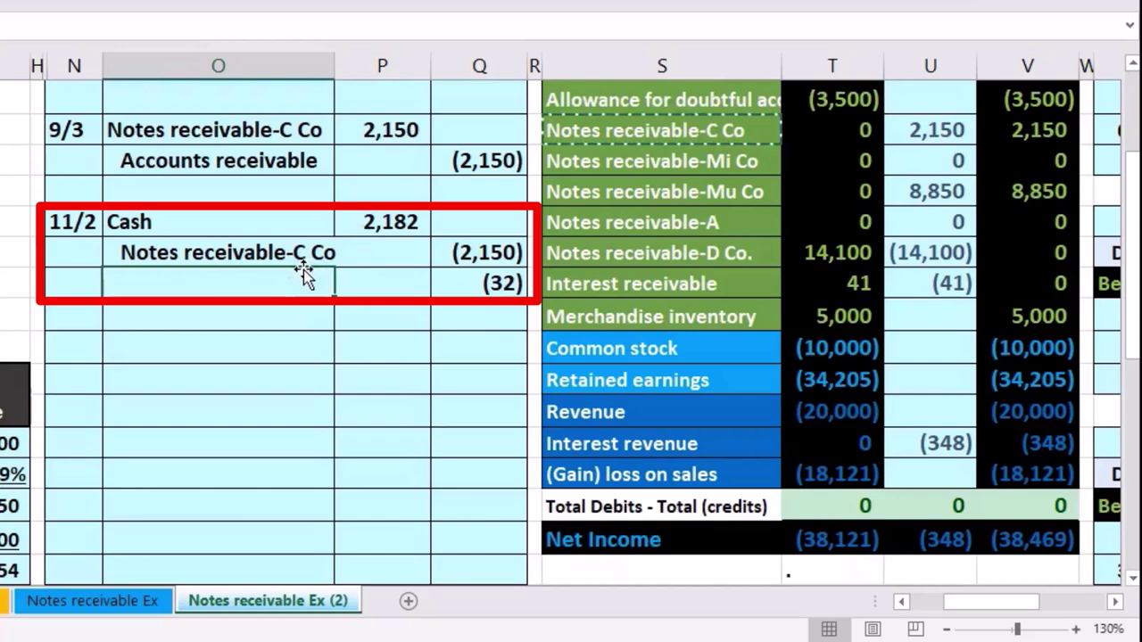
pyautogui.click(615, 443)
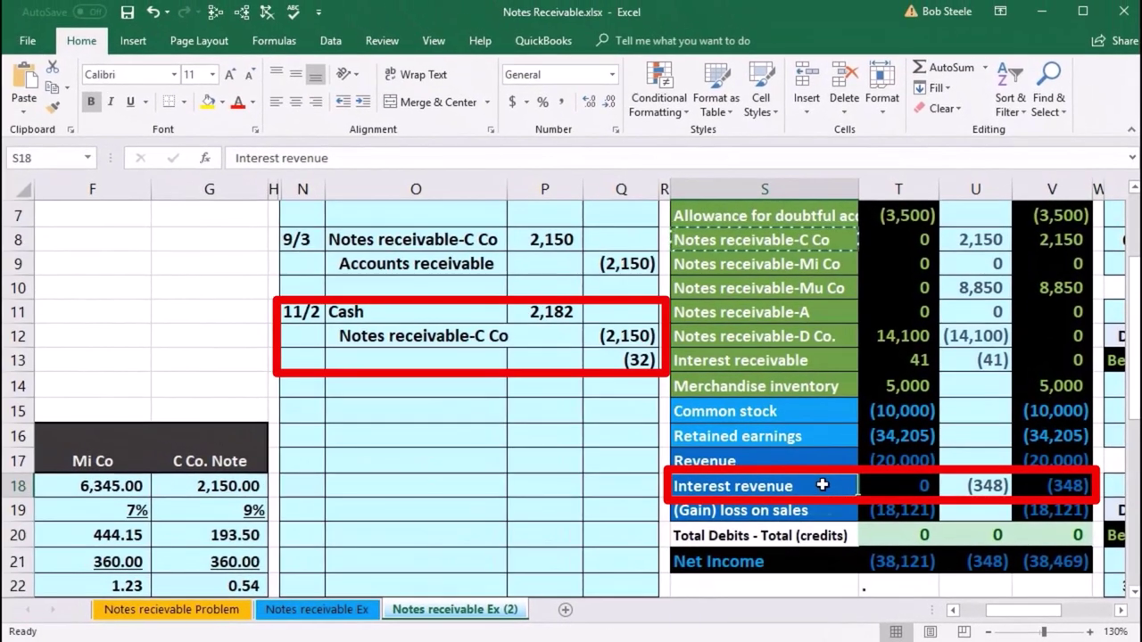
# Paste Interest revenue as a value beside the (32) credit and indent it as a credit line.
pyautogui.rightClick(822, 485)
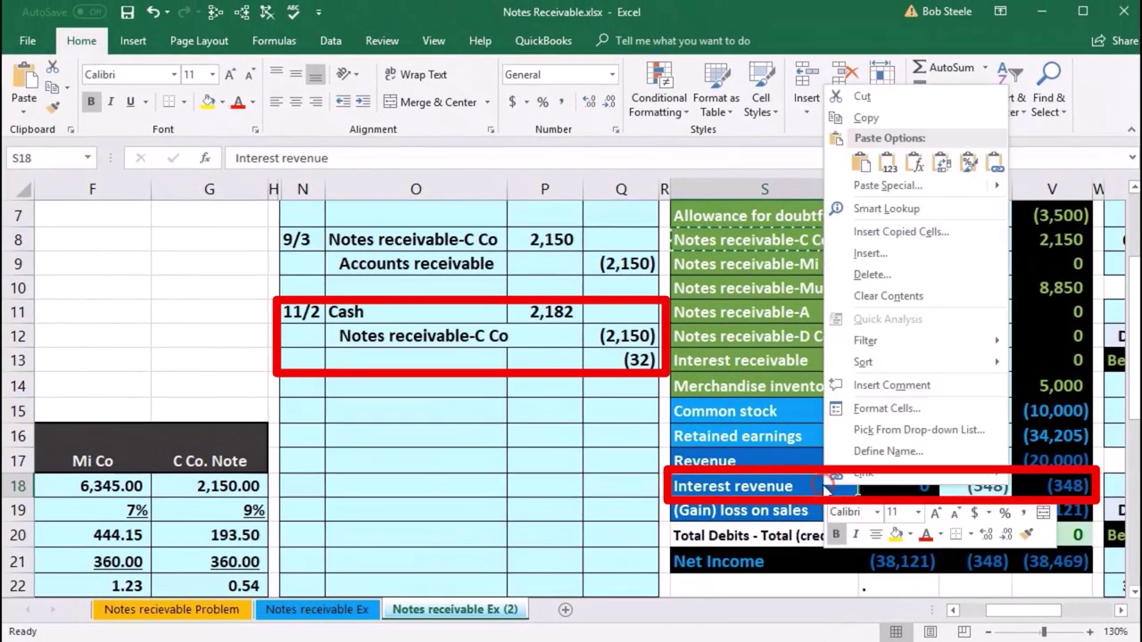
pyautogui.click(859, 120)
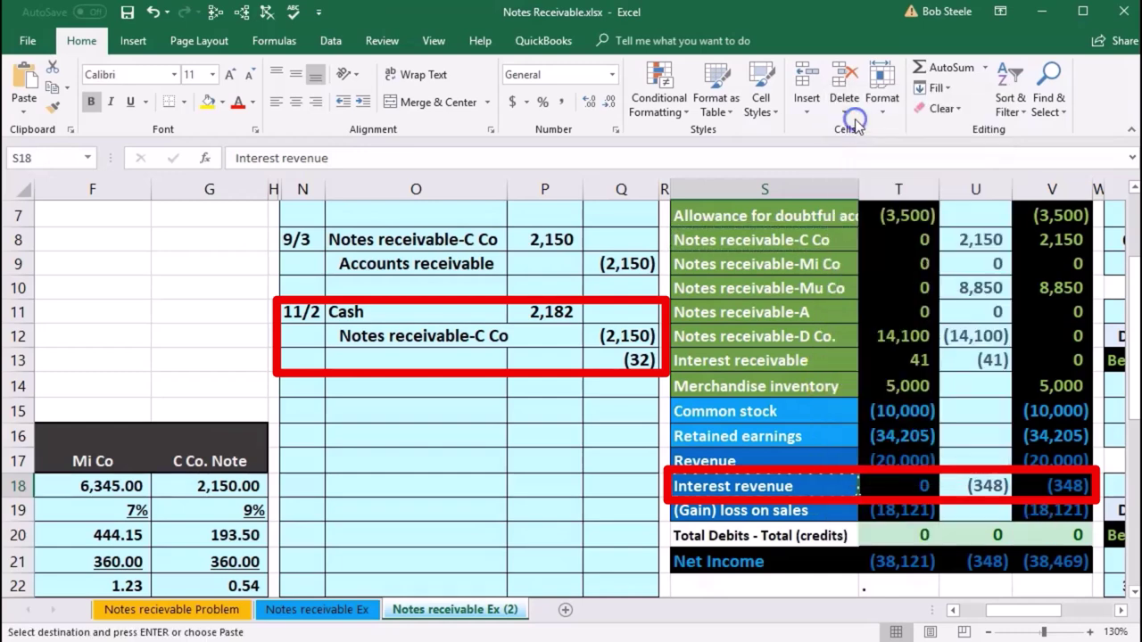
pyautogui.click(432, 361)
pyautogui.rightClick(432, 362)
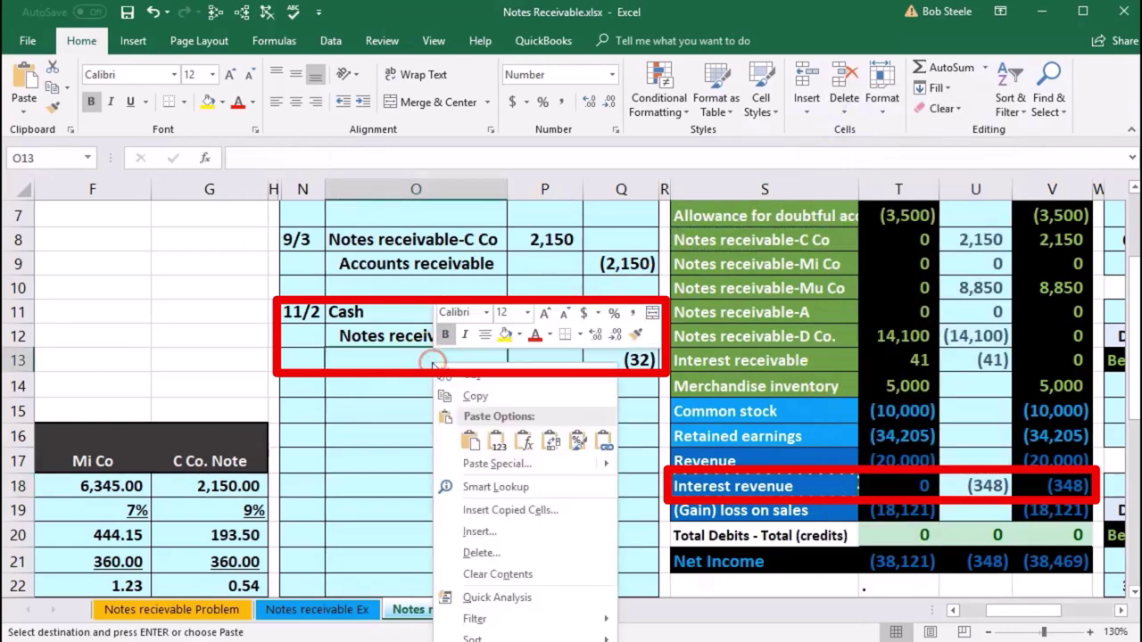
pyautogui.click(500, 439)
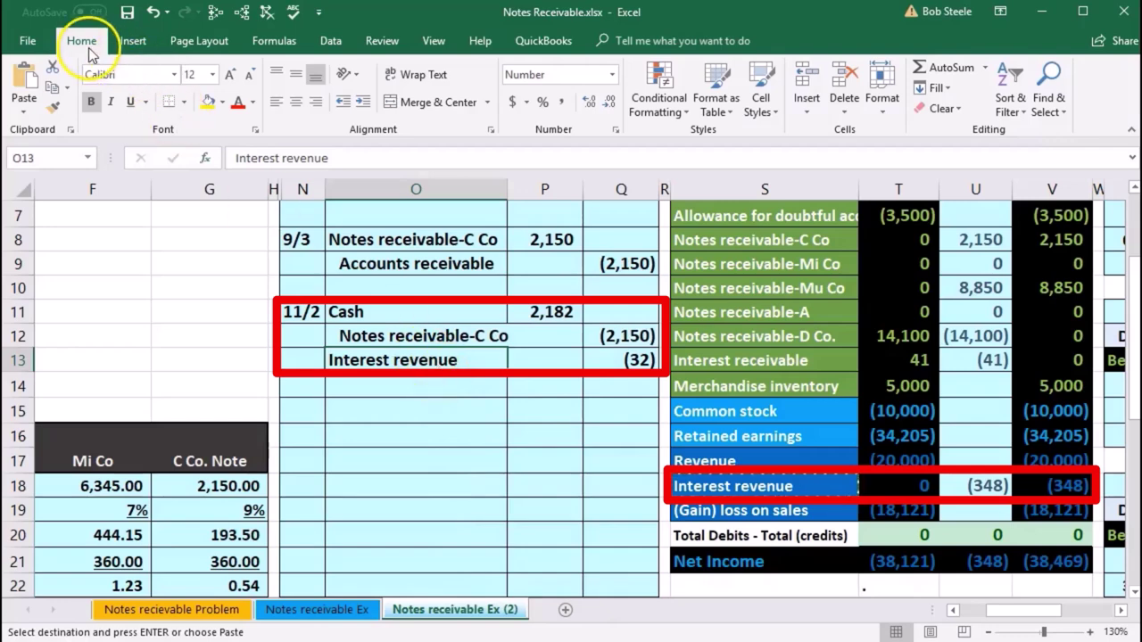
pyautogui.click(364, 105)
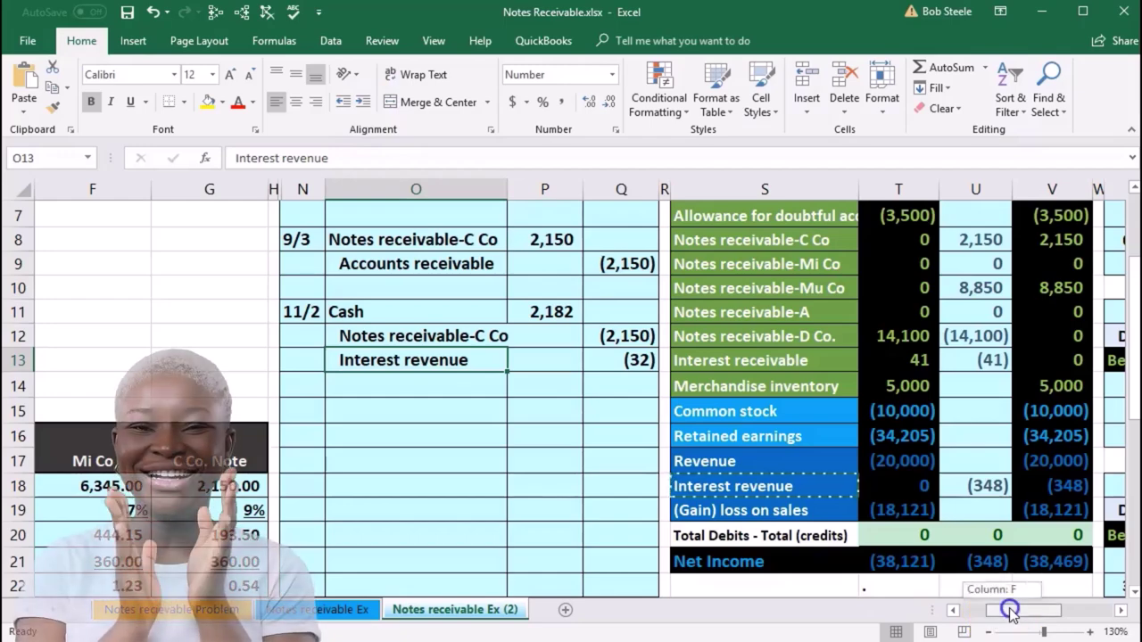
# Extend the U5 Cash entries formula with +P11, raising entries to 22,849 and balance to 48,013.
pyautogui.moveTo(1013, 611); pyautogui.dragTo(1052, 612)
pyautogui.moveTo(234, 312); pyautogui.dragTo(277, 308)
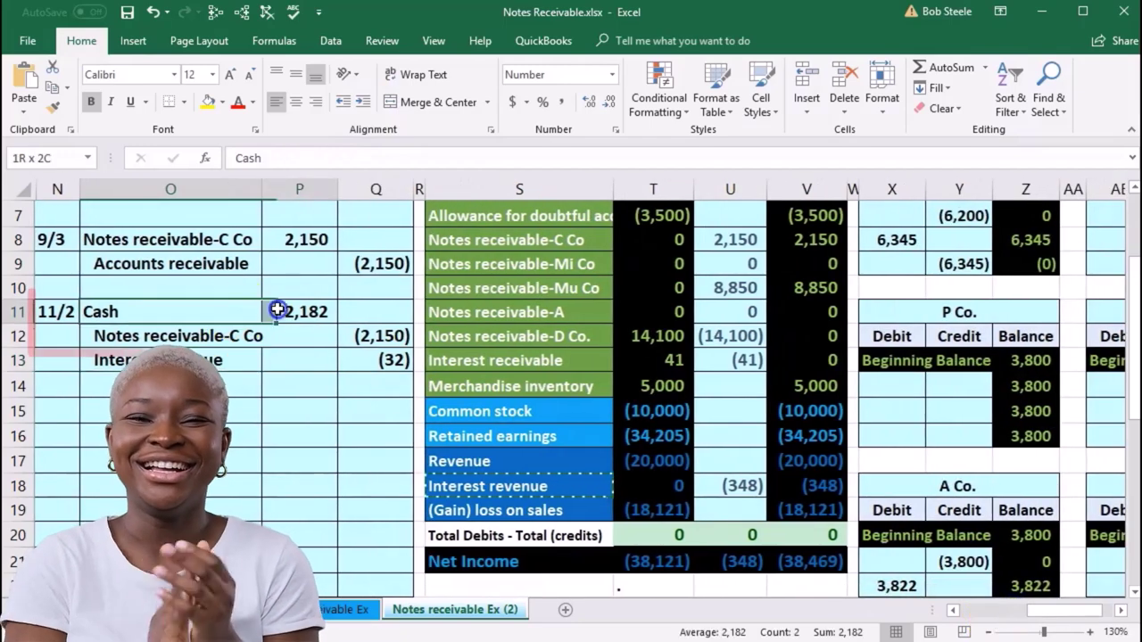
pyautogui.scroll(1, 518, 386)
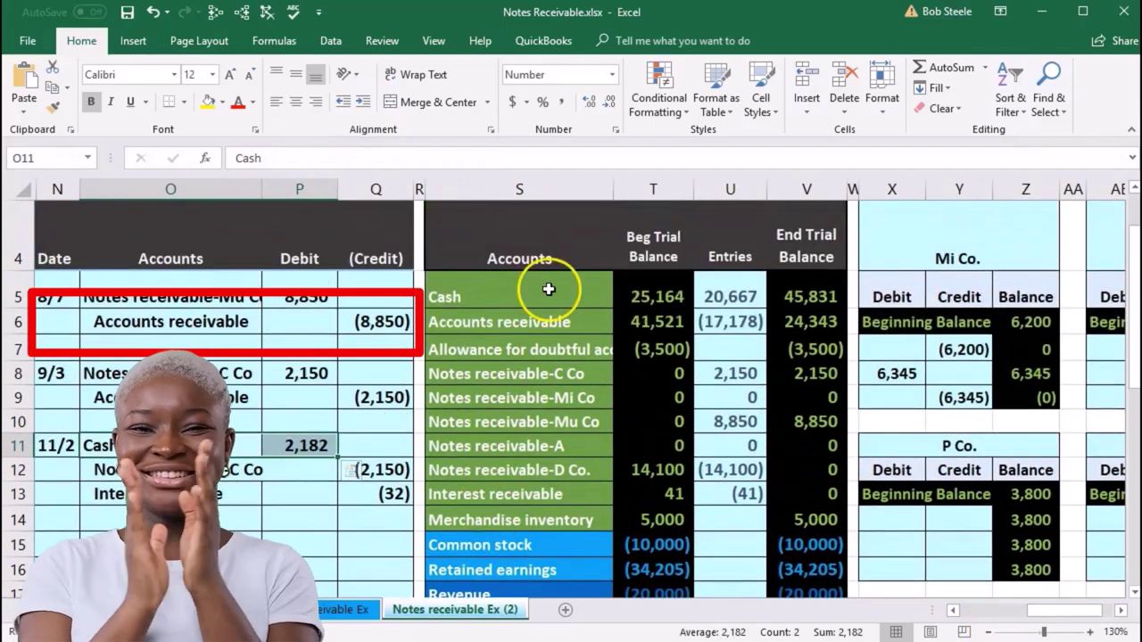
pyautogui.click(724, 290)
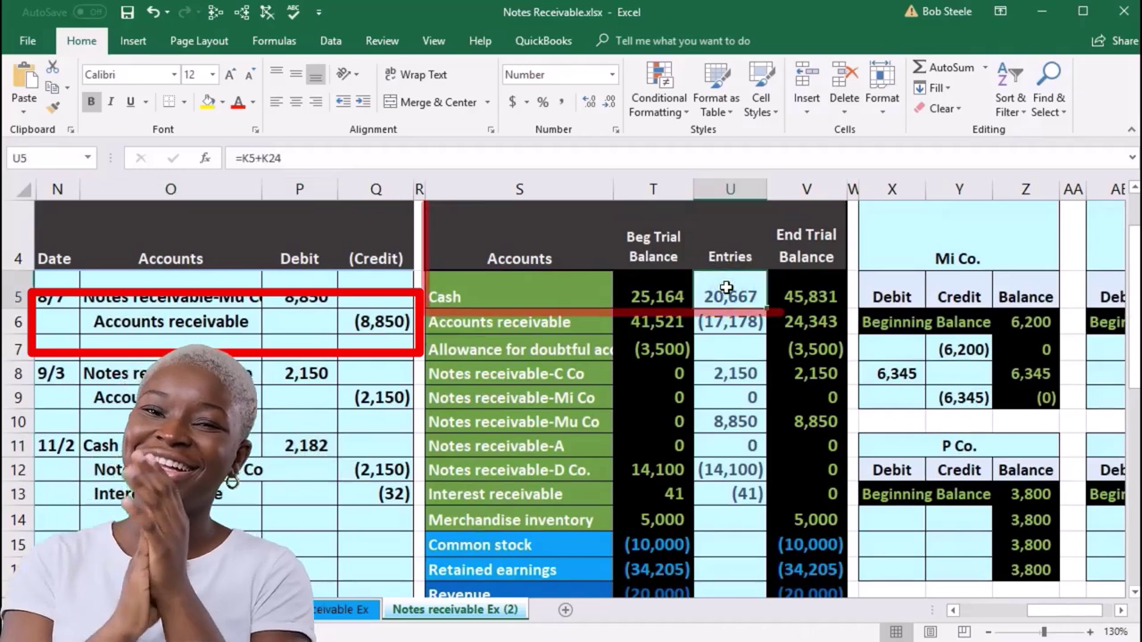
pyautogui.doubleClick(760, 297)
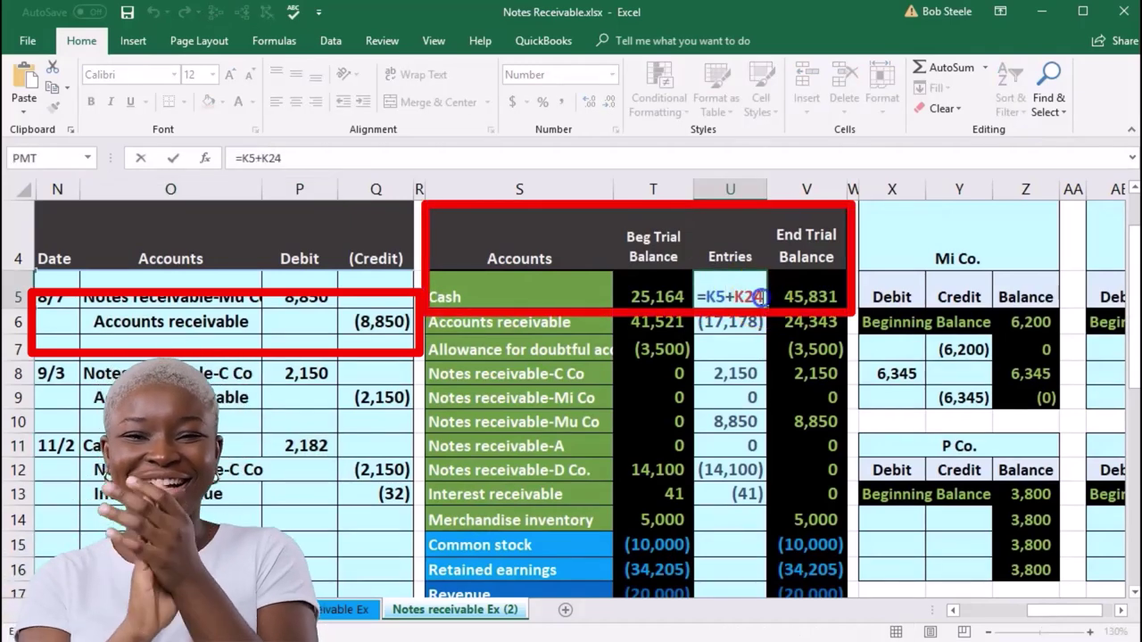
pyautogui.write('+')
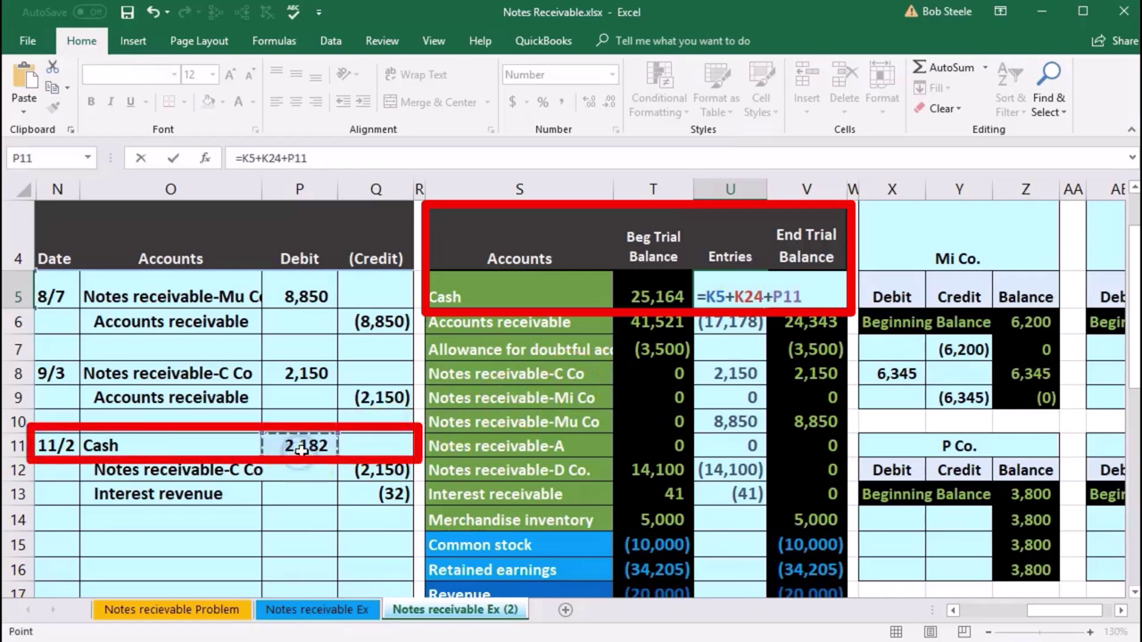
pyautogui.press('Return')
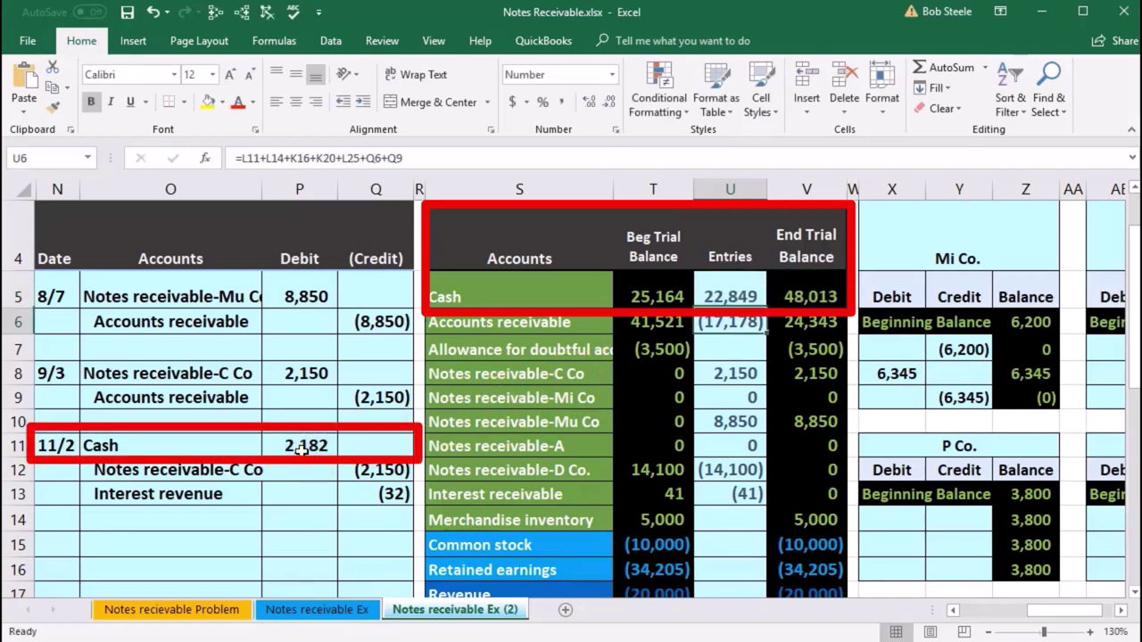
# Change the U8 Notes receivable-C Co entries formula to =P8+Q12, netting it to 0.
pyautogui.moveTo(191, 470); pyautogui.dragTo(352, 465)
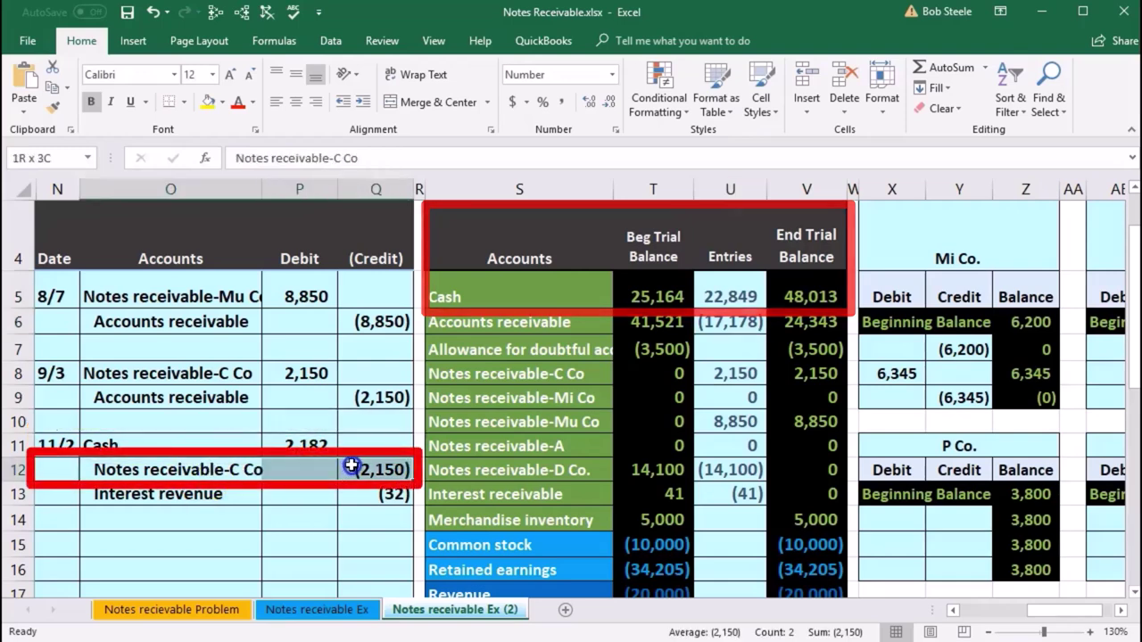
pyautogui.click(730, 374)
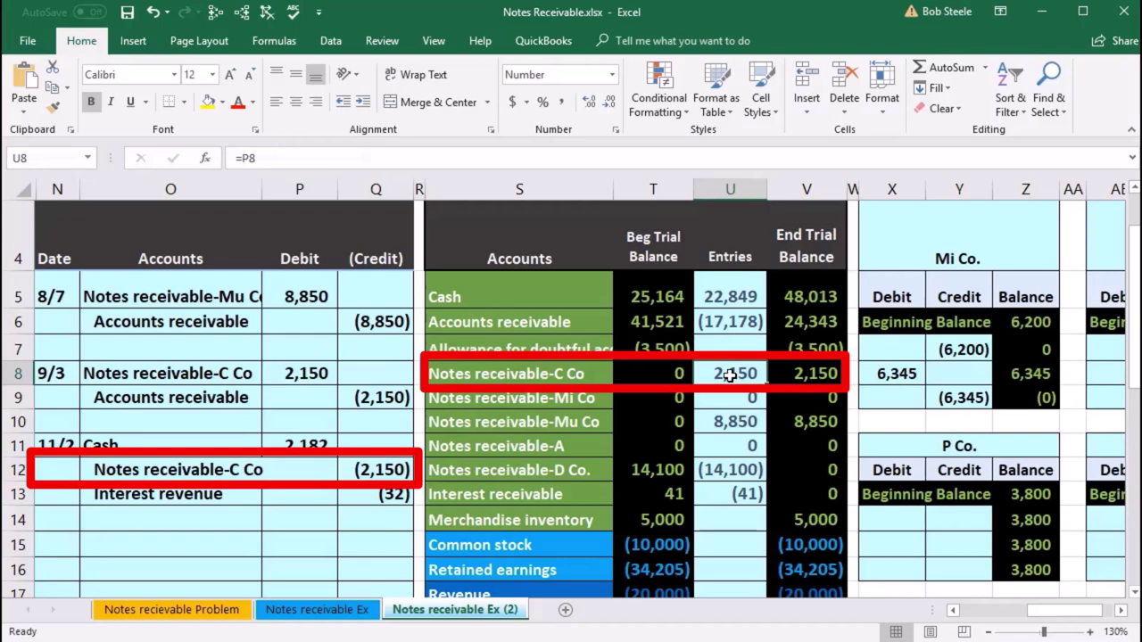
pyautogui.doubleClick(729, 375)
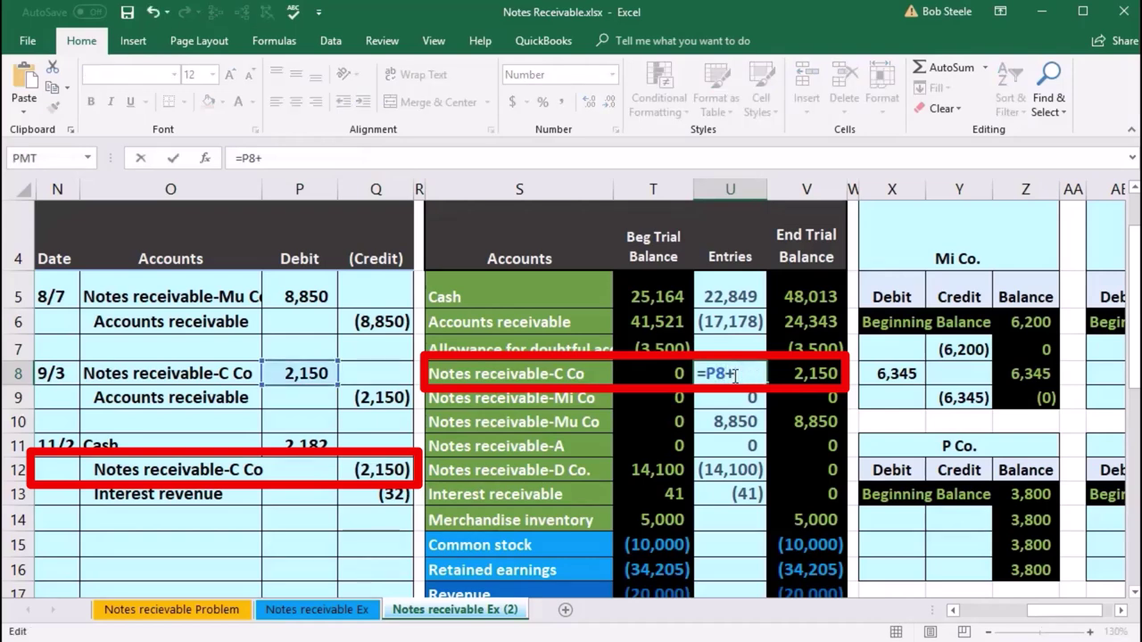
pyautogui.click(386, 468)
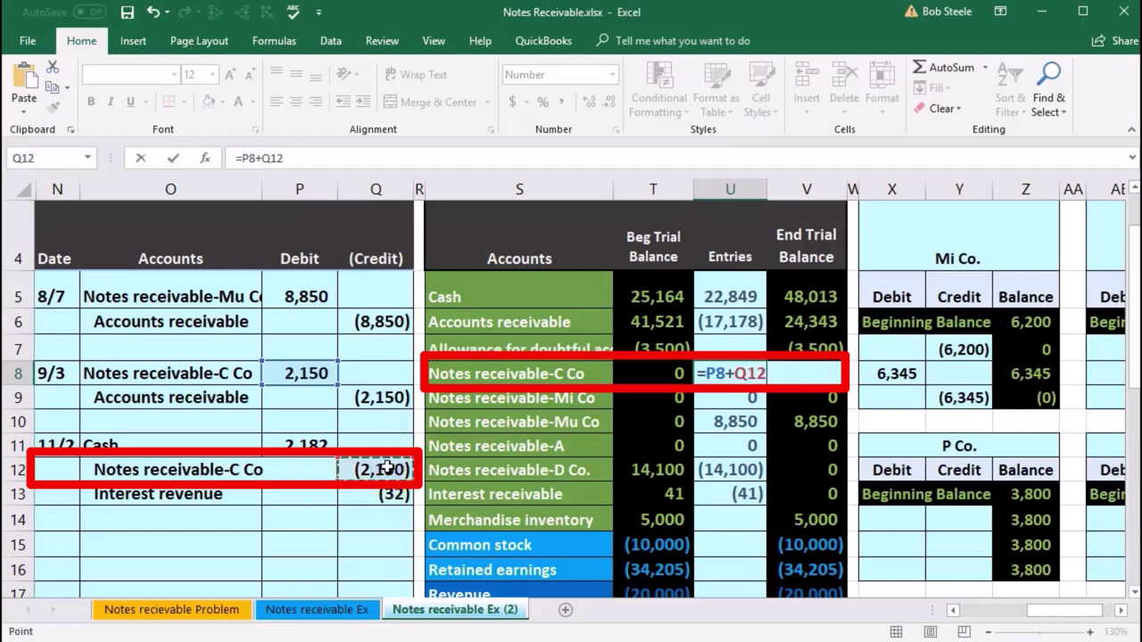
pyautogui.press('Return')
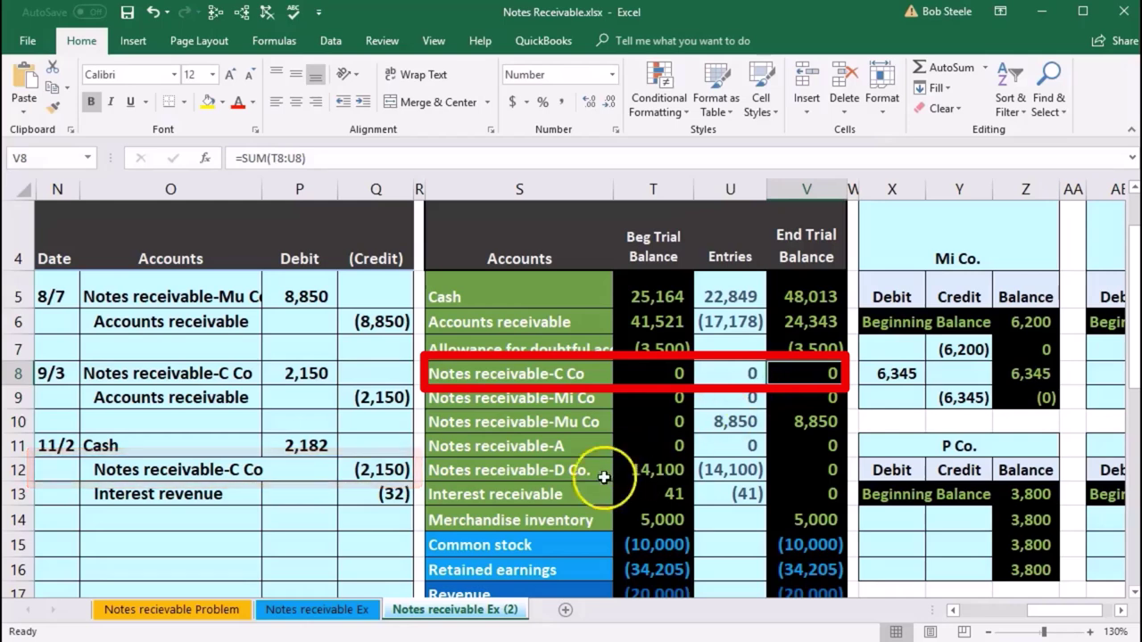
pyautogui.moveTo(214, 493); pyautogui.dragTo(635, 483)
# Append +Q13 to the U18 Interest revenue formula, giving (380) and balanced totals of 0.
pyautogui.scroll(-2, 556, 474)
pyautogui.click(728, 483)
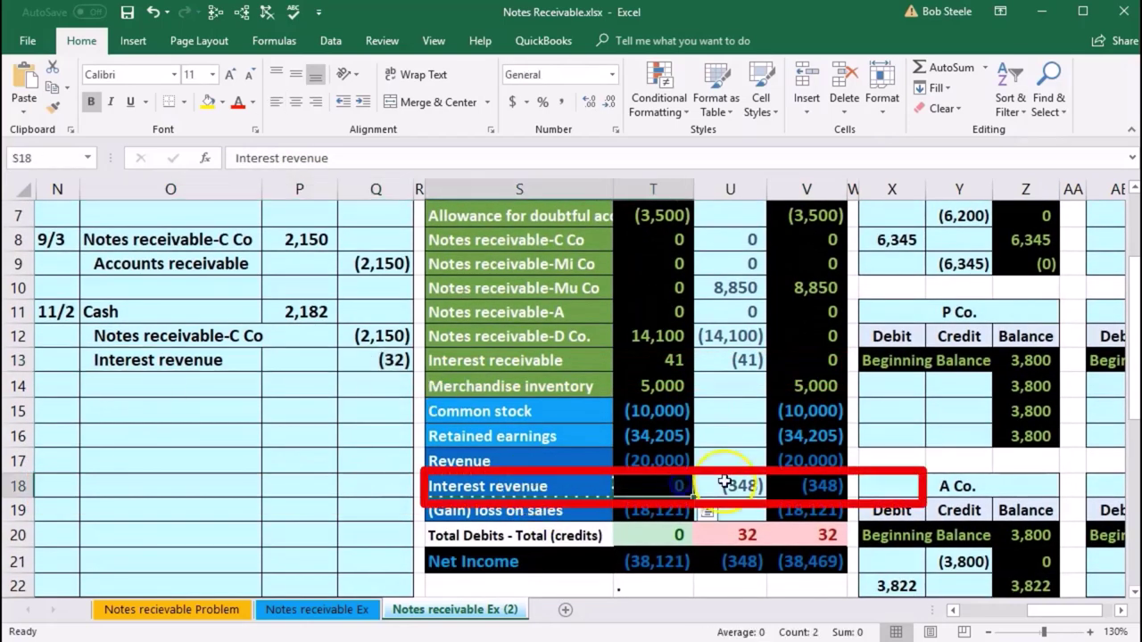
pyautogui.doubleClick(729, 482)
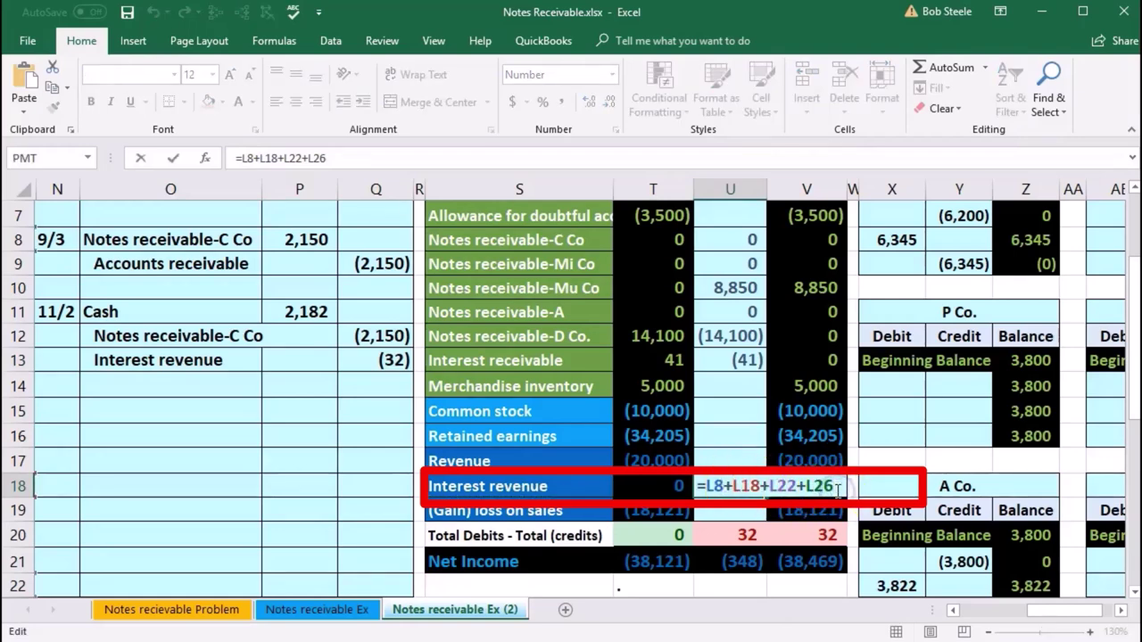
pyautogui.click(400, 362)
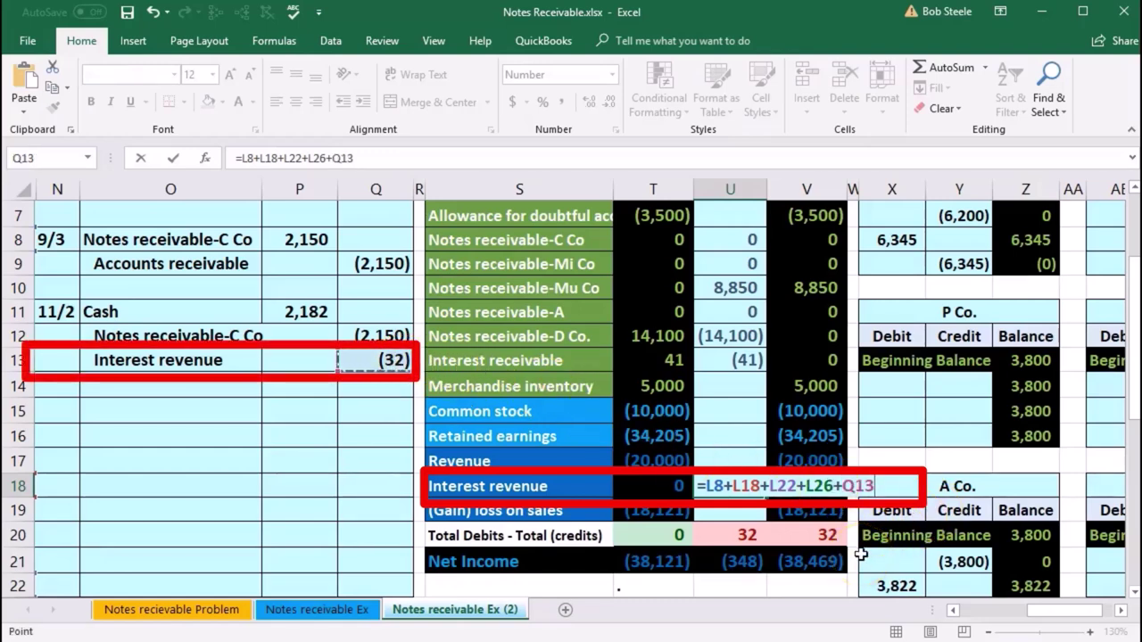
pyautogui.press('Return')
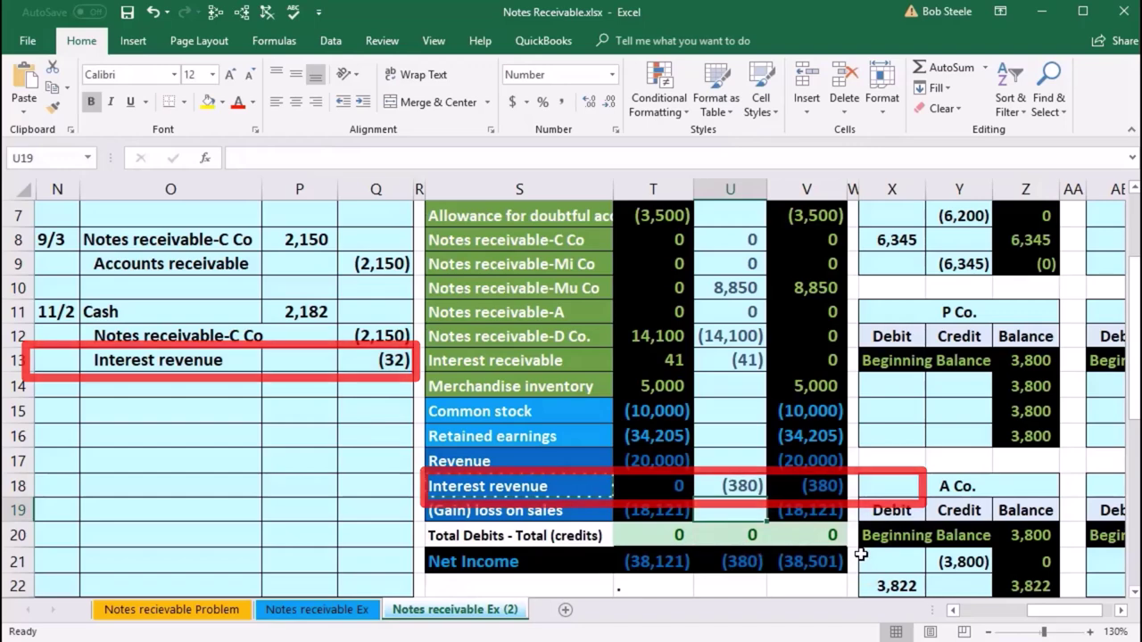
pyautogui.click(740, 485)
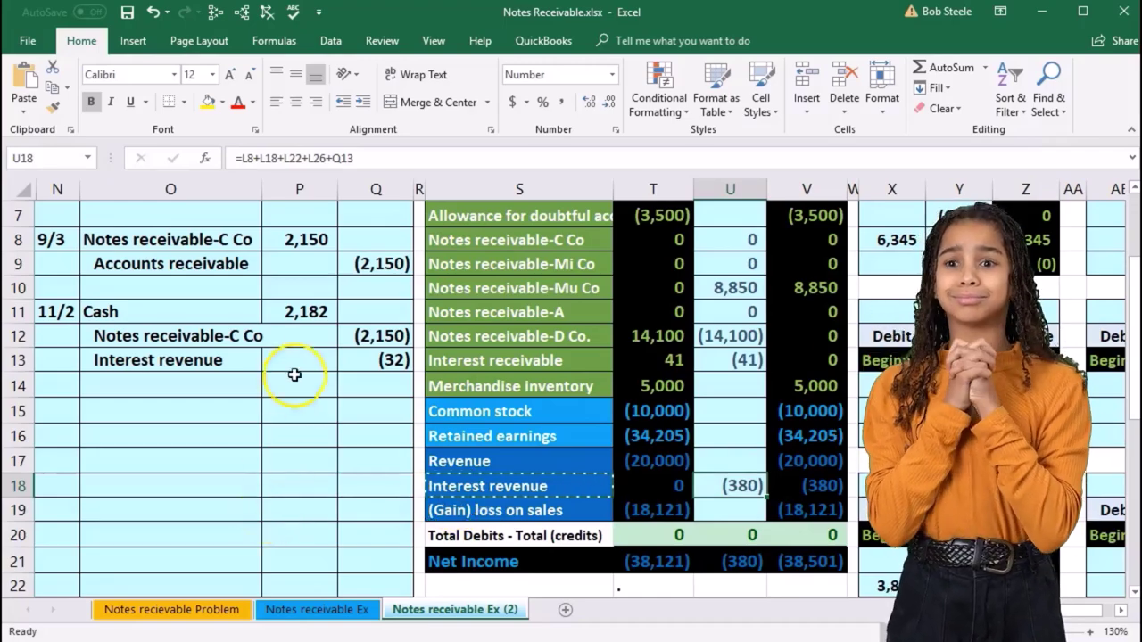
pyautogui.click(344, 335)
pyautogui.scroll(1, 312, 433)
pyautogui.click(311, 437)
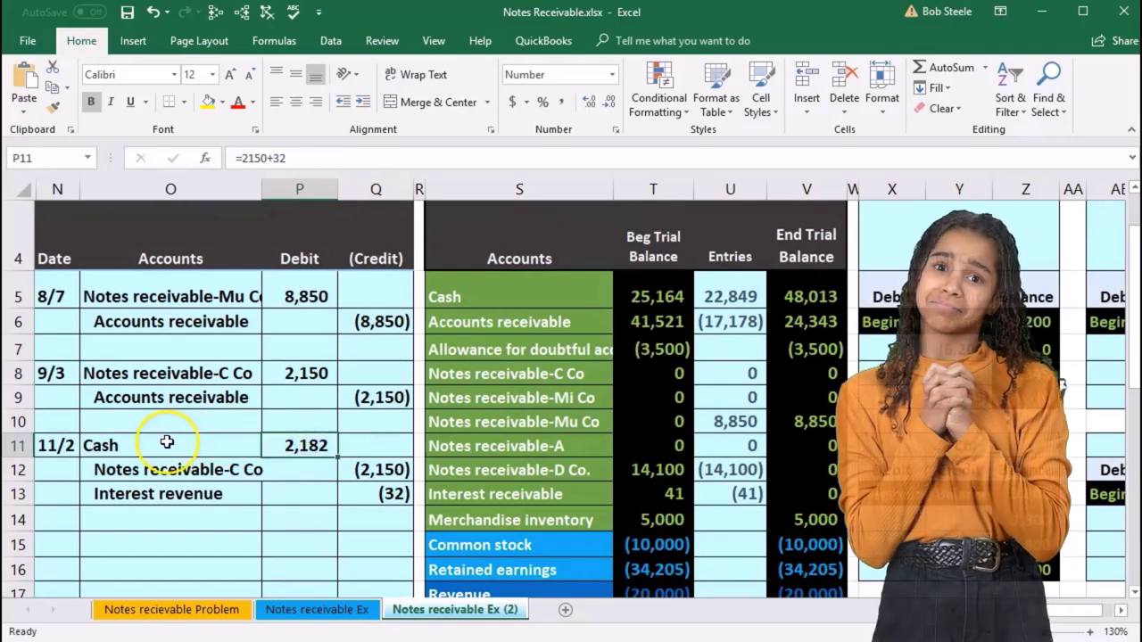
pyautogui.moveTo(178, 442); pyautogui.dragTo(343, 460)
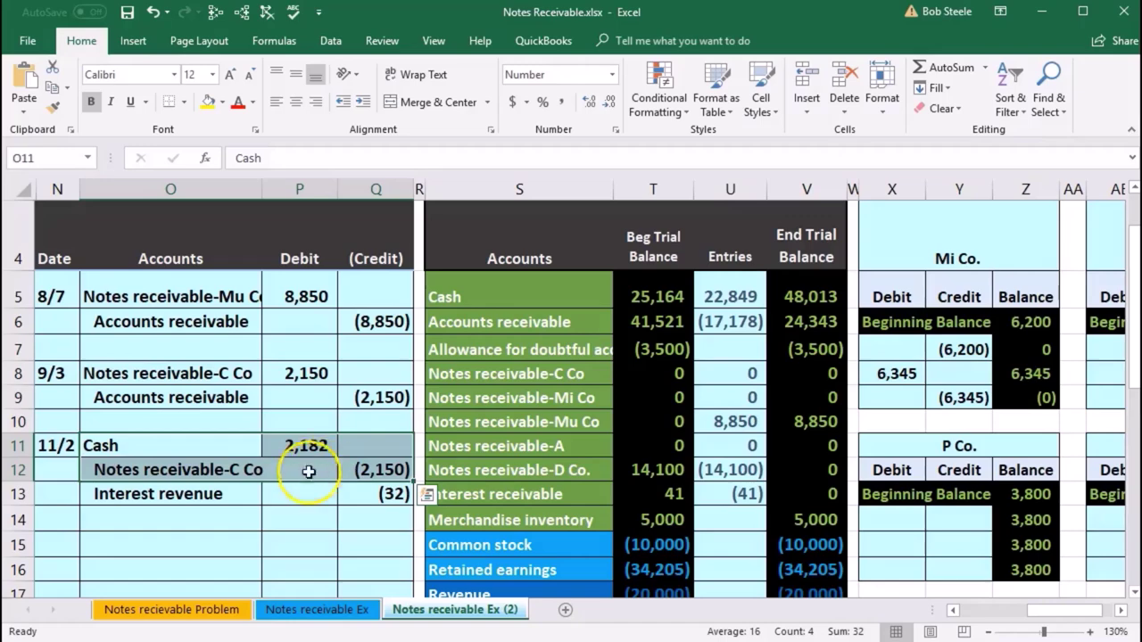
pyautogui.moveTo(247, 490); pyautogui.dragTo(361, 493)
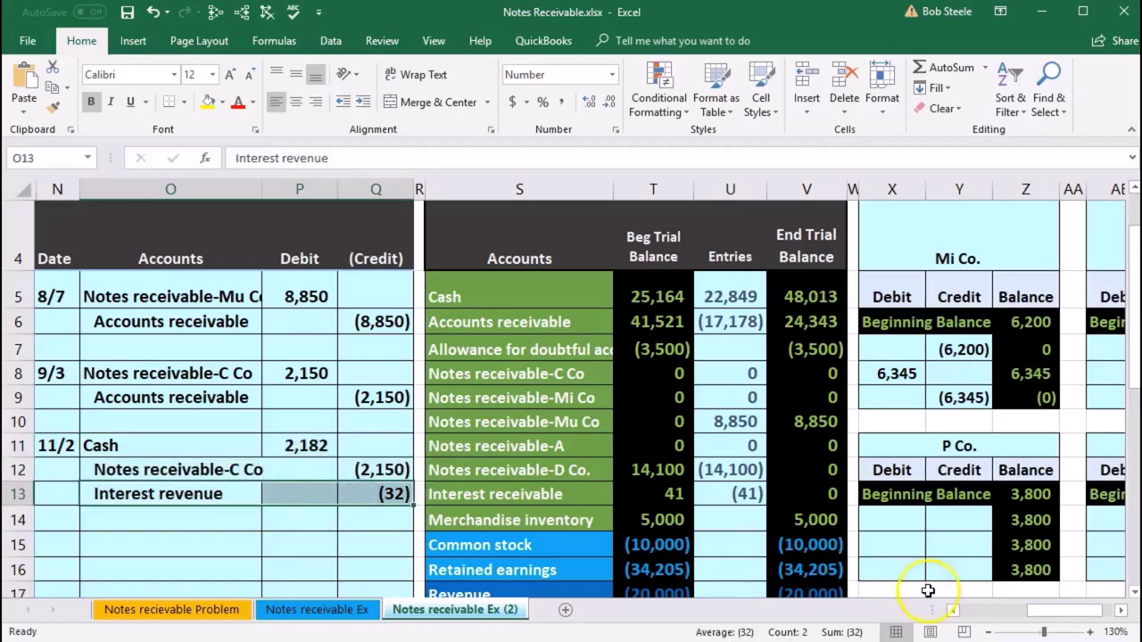
pyautogui.click(1040, 612)
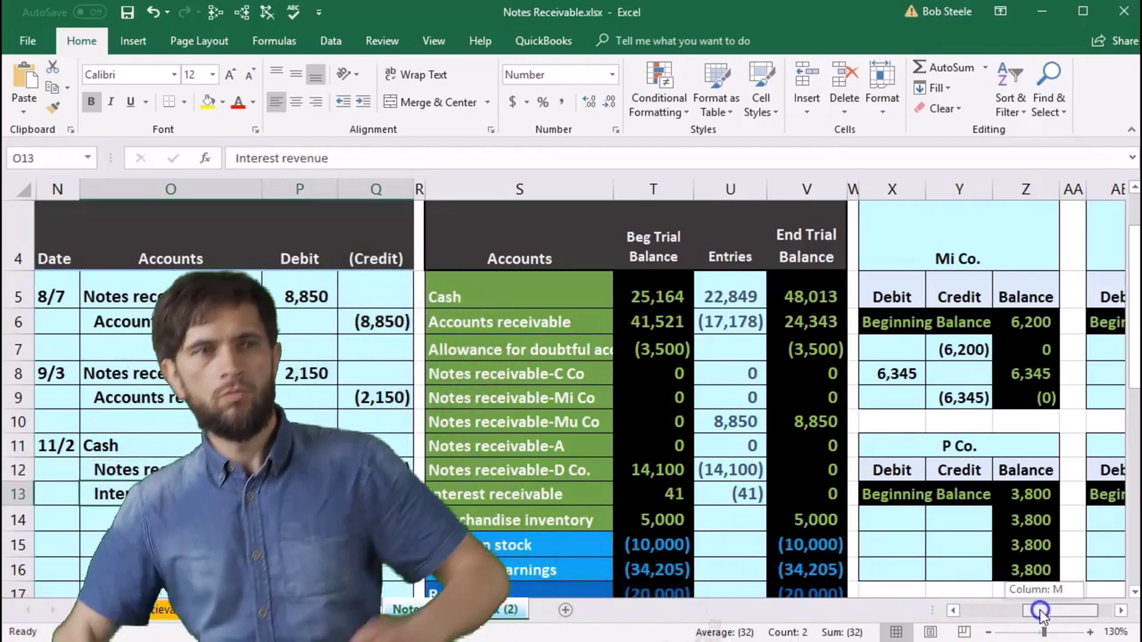
pyautogui.moveTo(1040, 612); pyautogui.dragTo(975, 612)
pyautogui.scroll(-4, 552, 519)
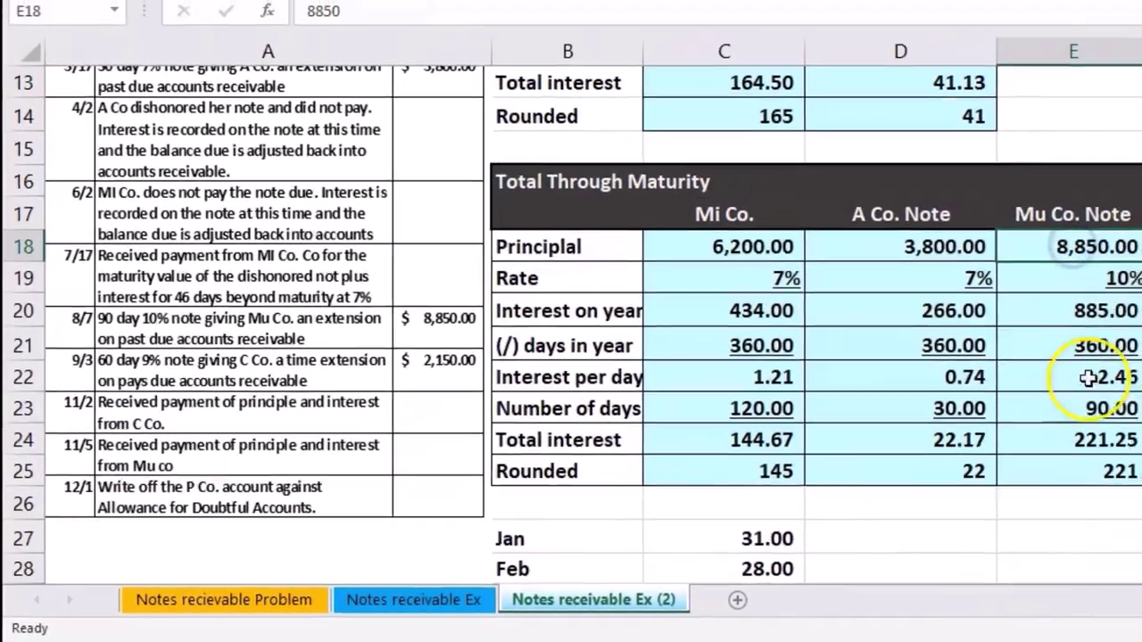
pyautogui.click(1101, 471)
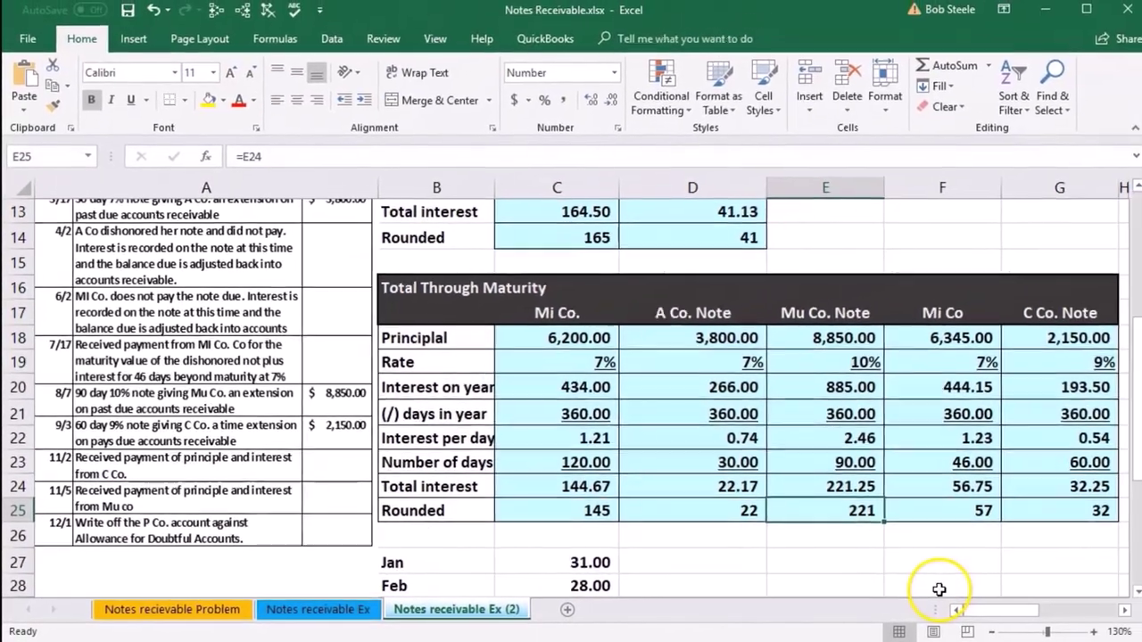
pyautogui.moveTo(981, 609); pyautogui.dragTo(1017, 612)
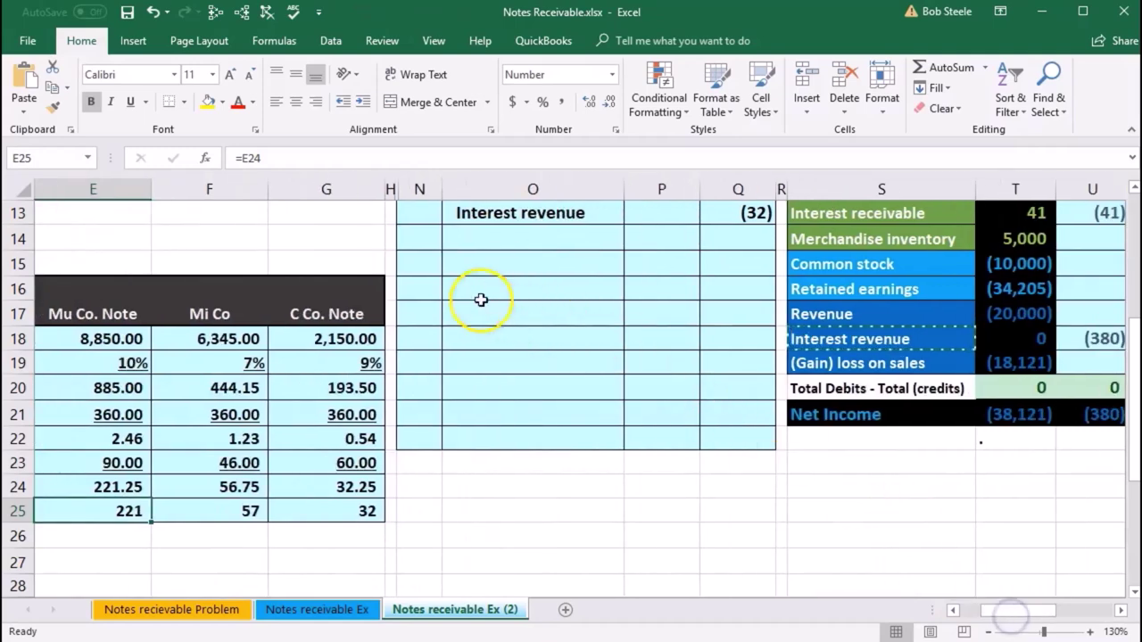
# Enter the date 11/5 in N15, below the 11/2 entry.
pyautogui.click(437, 259)
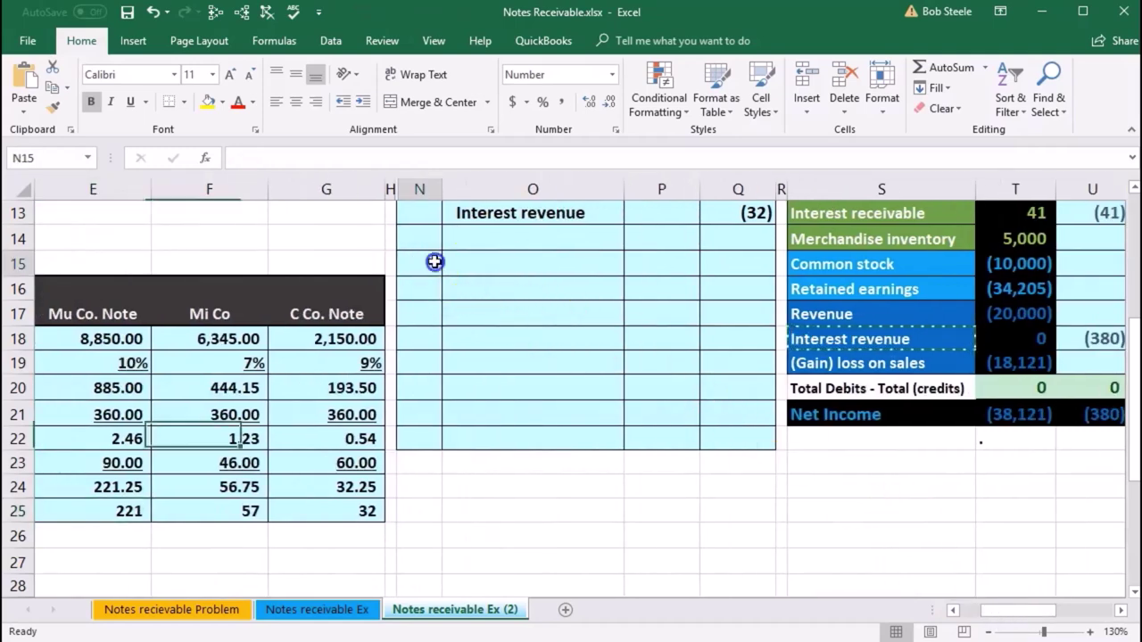
pyautogui.scroll(1, 472, 326)
pyautogui.write('11/5')
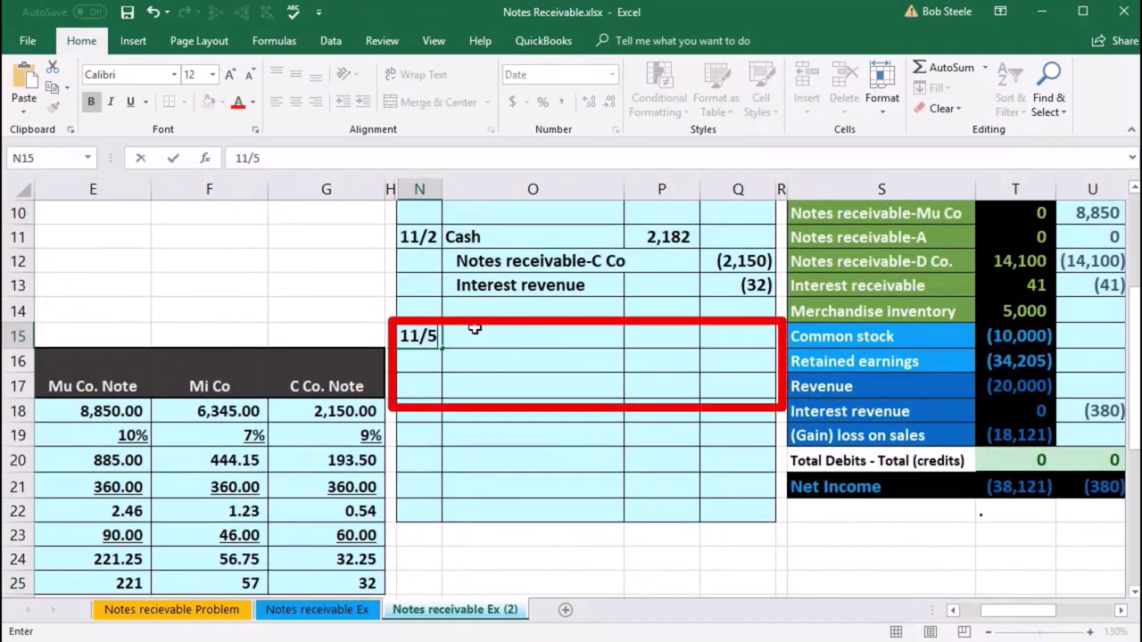
pyautogui.press('Return')
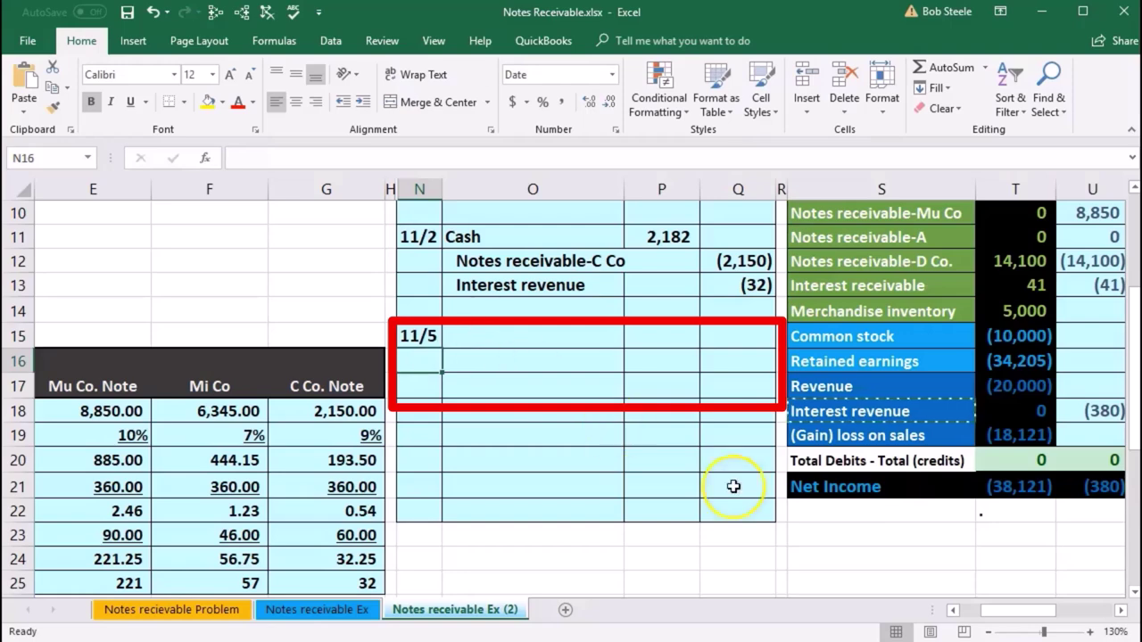
pyautogui.moveTo(1014, 608); pyautogui.dragTo(1024, 610)
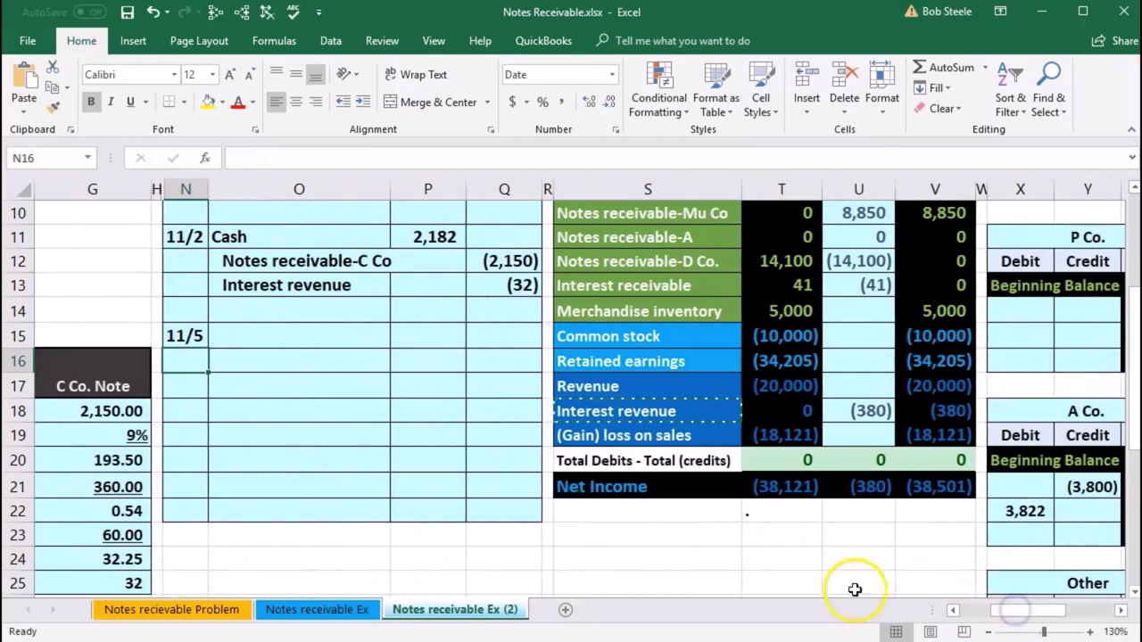
pyautogui.scroll(2, 815, 564)
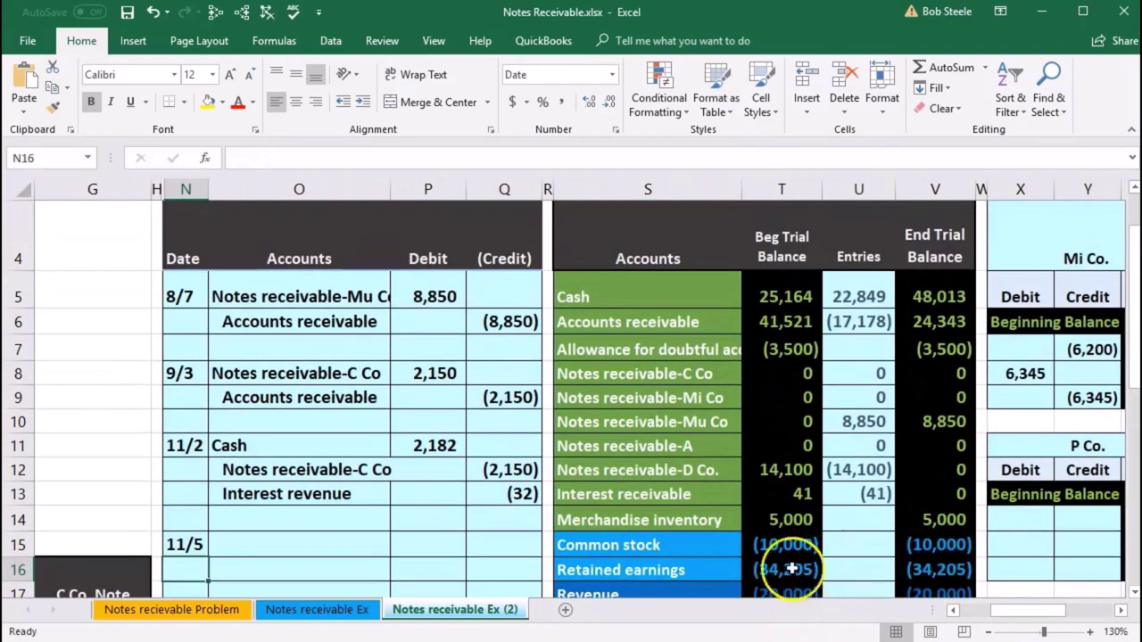
pyautogui.click(663, 297)
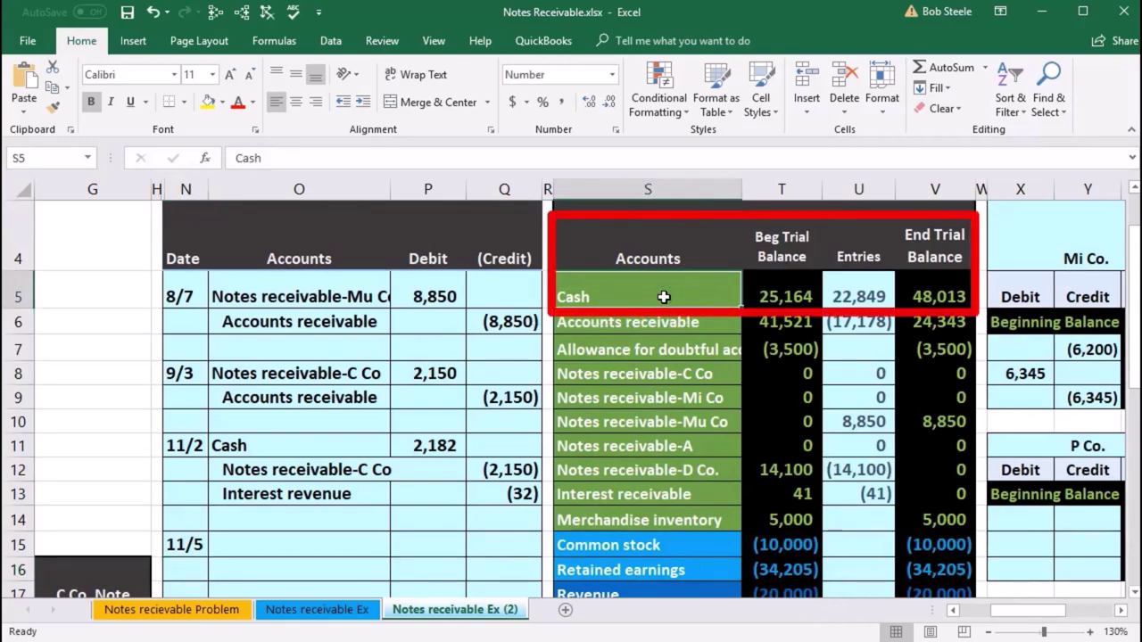
# Paste Cash as a value into O15 as the first account line of the 11/5 entry.
pyautogui.rightClick(665, 299)
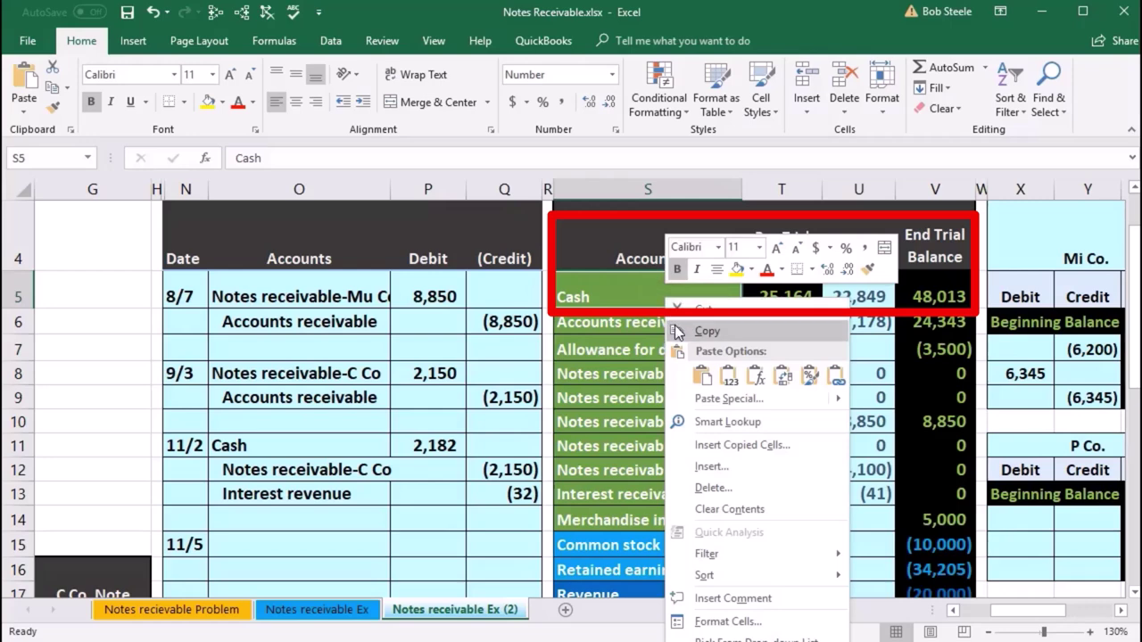
pyautogui.click(705, 331)
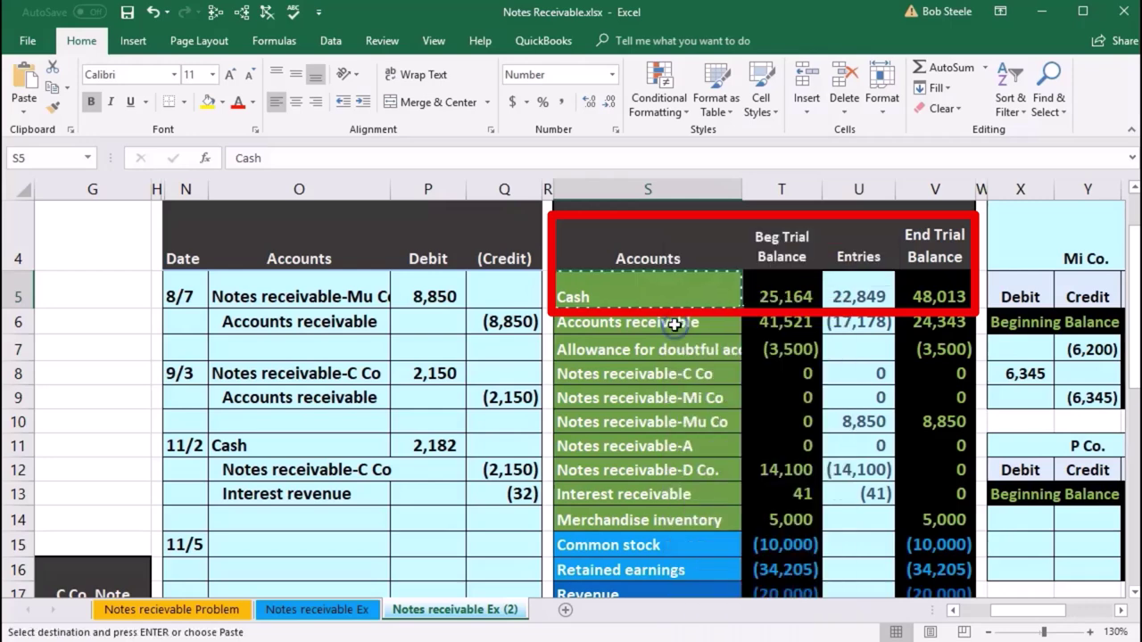
pyautogui.click(303, 540)
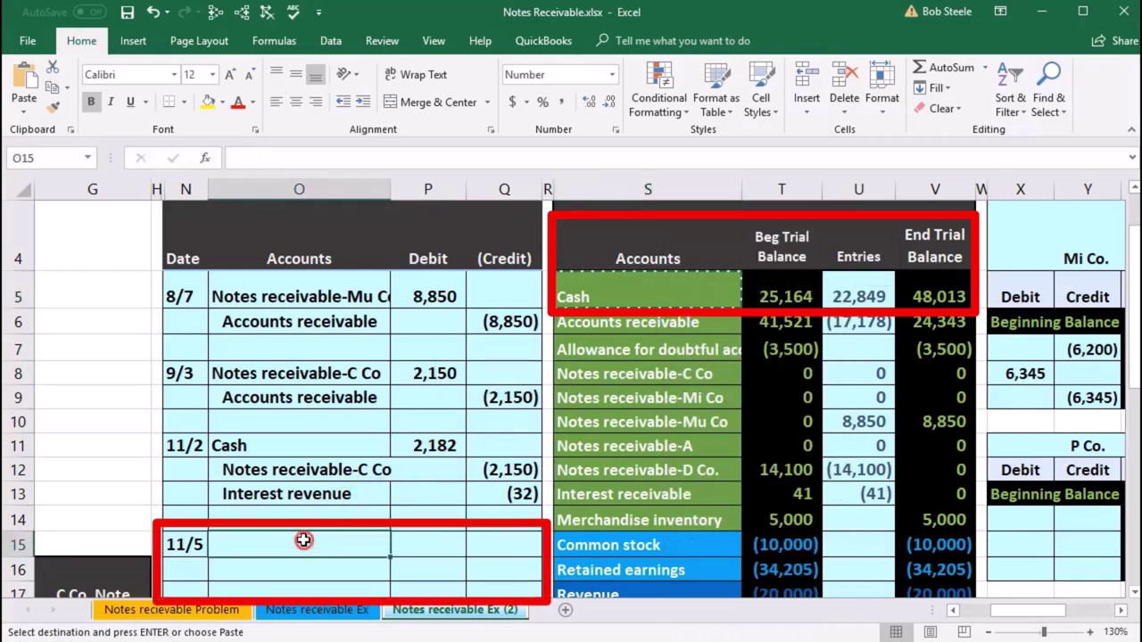
pyautogui.rightClick(303, 539)
pyautogui.click(369, 225)
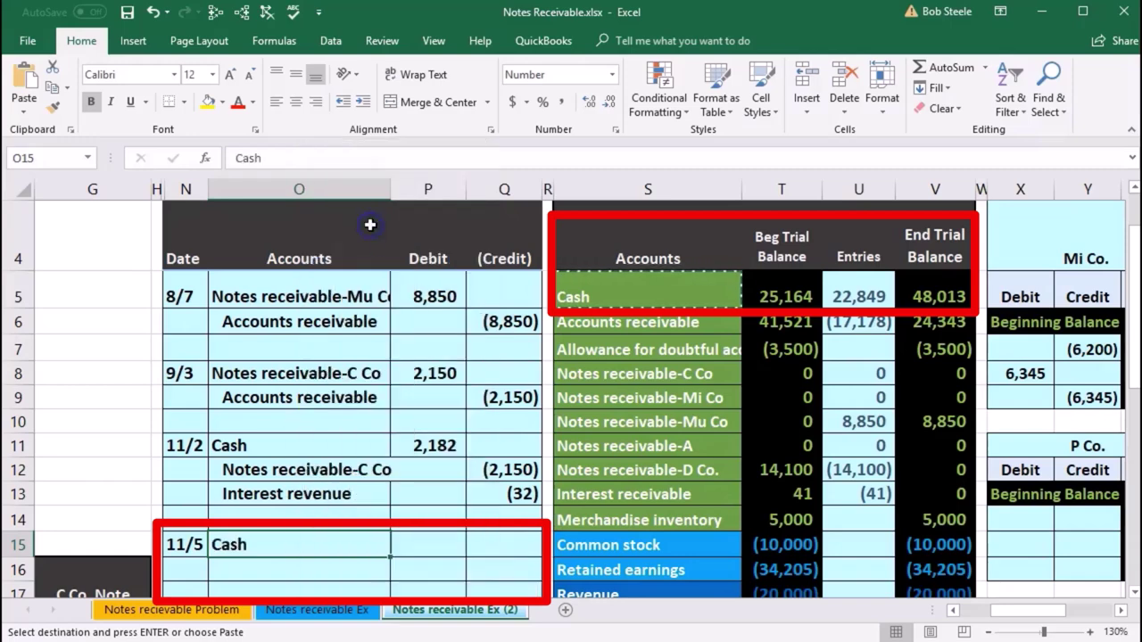
pyautogui.click(395, 545)
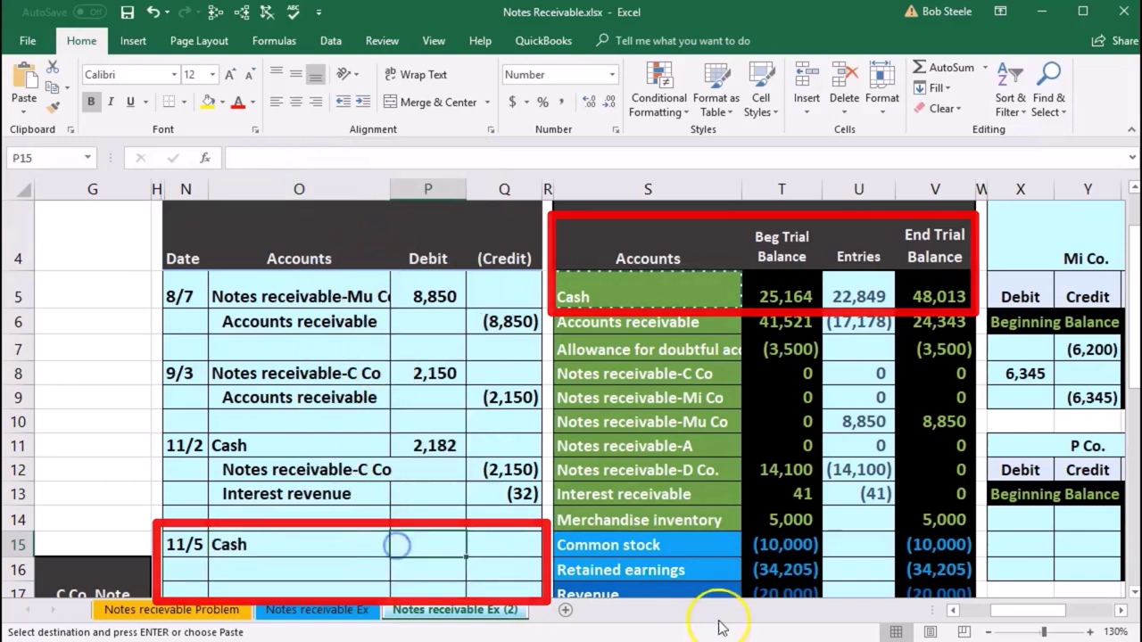
pyautogui.moveTo(1031, 616); pyautogui.dragTo(1008, 616)
pyautogui.scroll(-2, 693, 547)
pyautogui.scroll(-1, 693, 547)
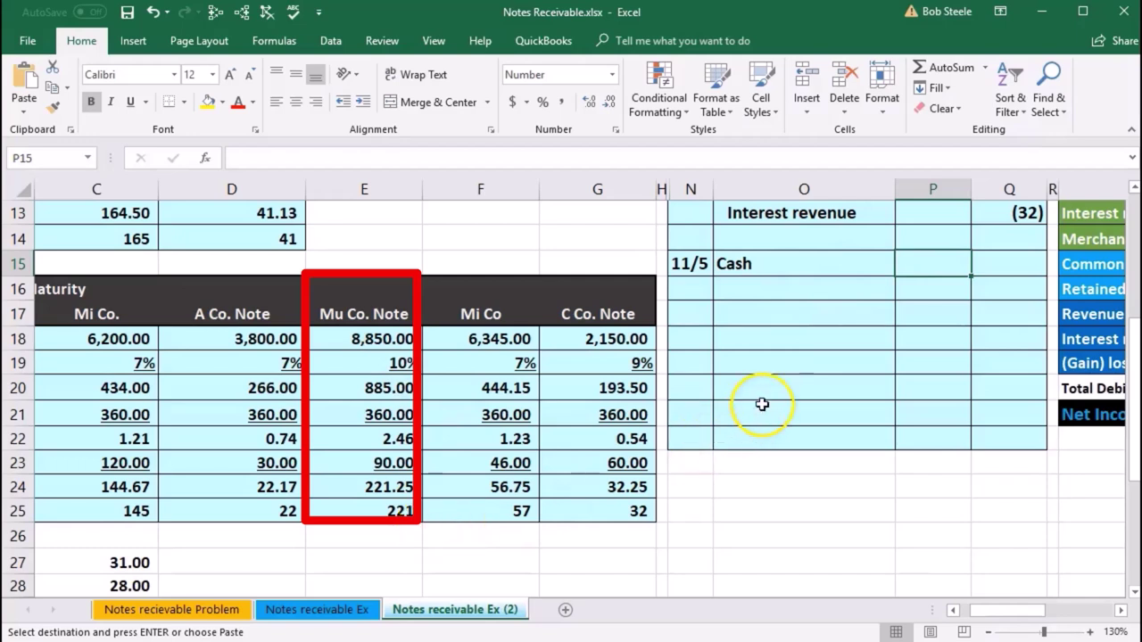
# Enter =8850+221 in P15 to debit Cash for 9,071.
pyautogui.write('=8850+221')
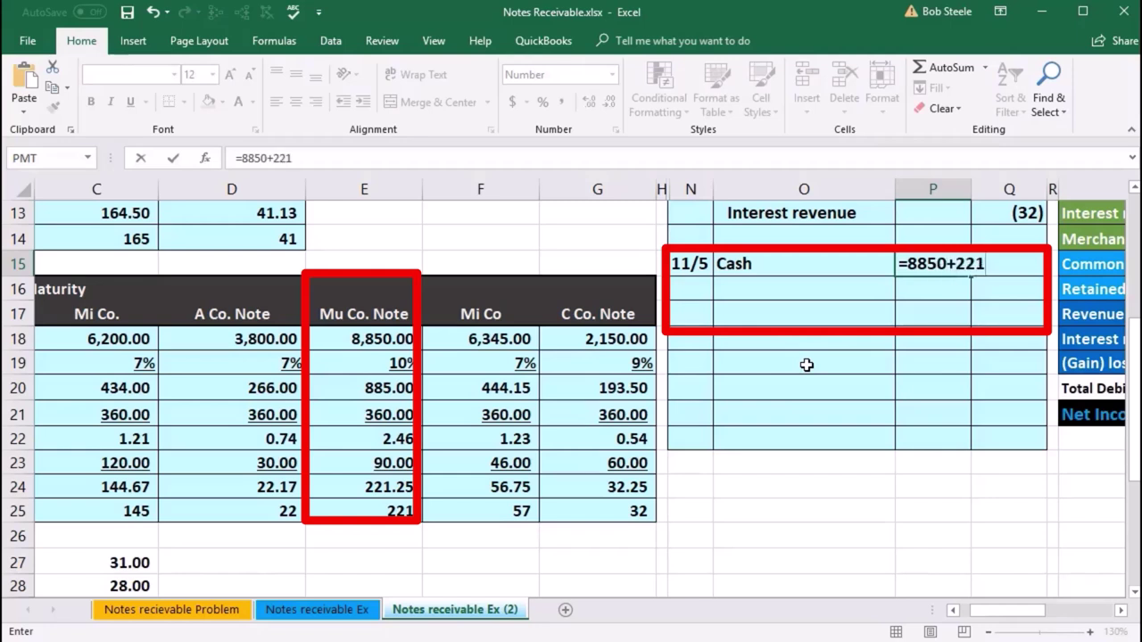
pyautogui.press('Return')
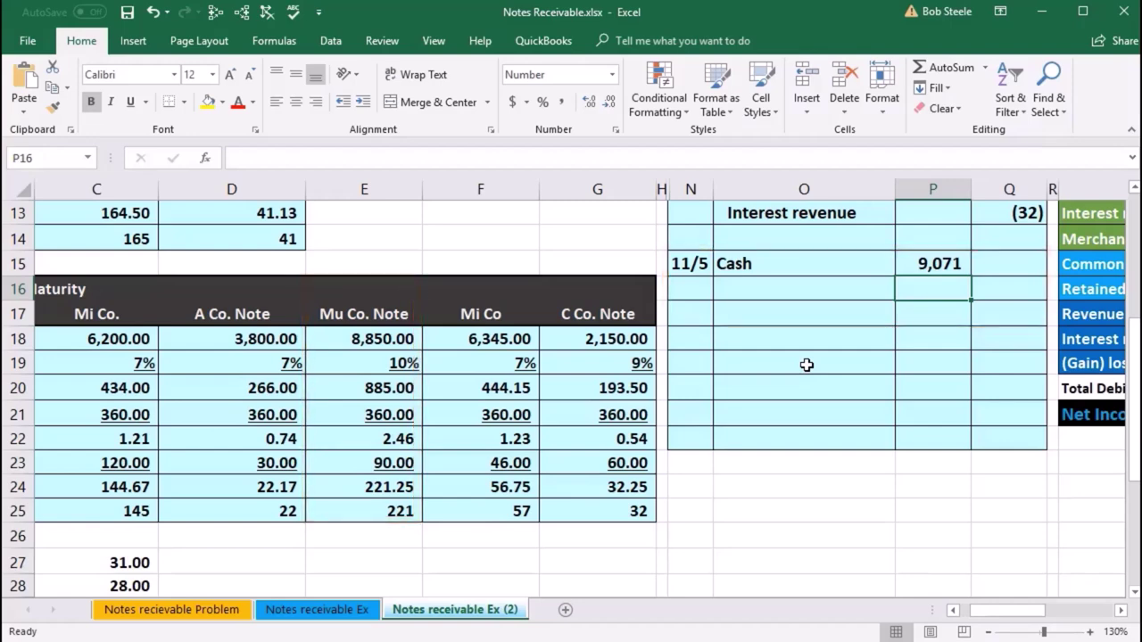
pyautogui.scroll(2, 807, 365)
pyautogui.moveTo(1025, 611); pyautogui.dragTo(1040, 614)
pyautogui.scroll(1, 1042, 612)
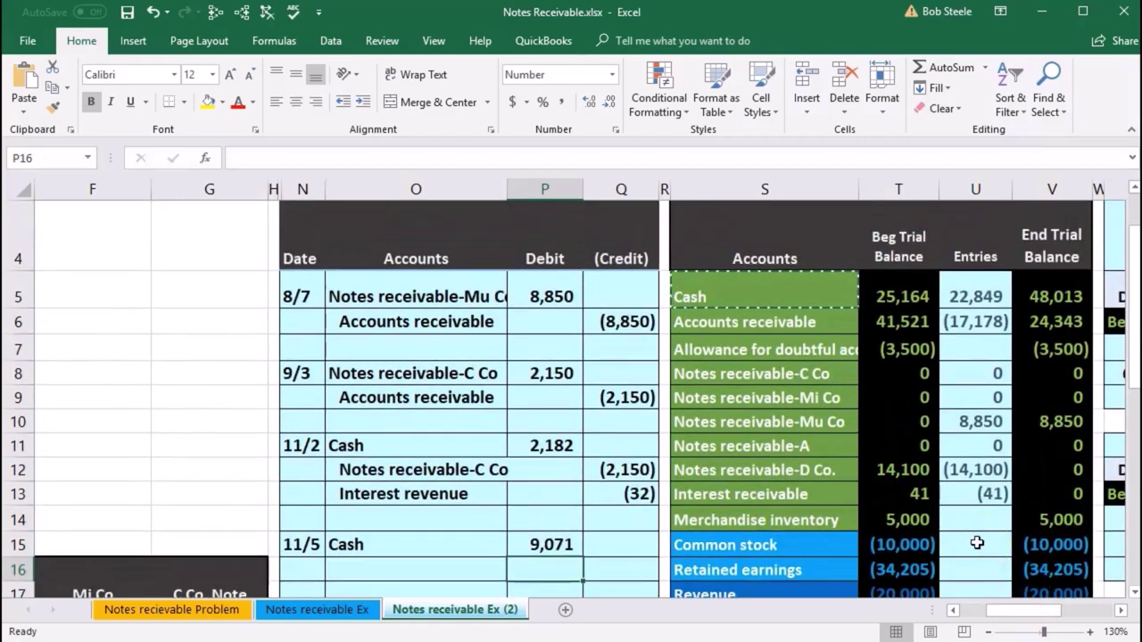
# Paste Notes receivable-Mu Co as a value into O16 below Cash and indent it.
pyautogui.moveTo(803, 423); pyautogui.dragTo(1044, 429)
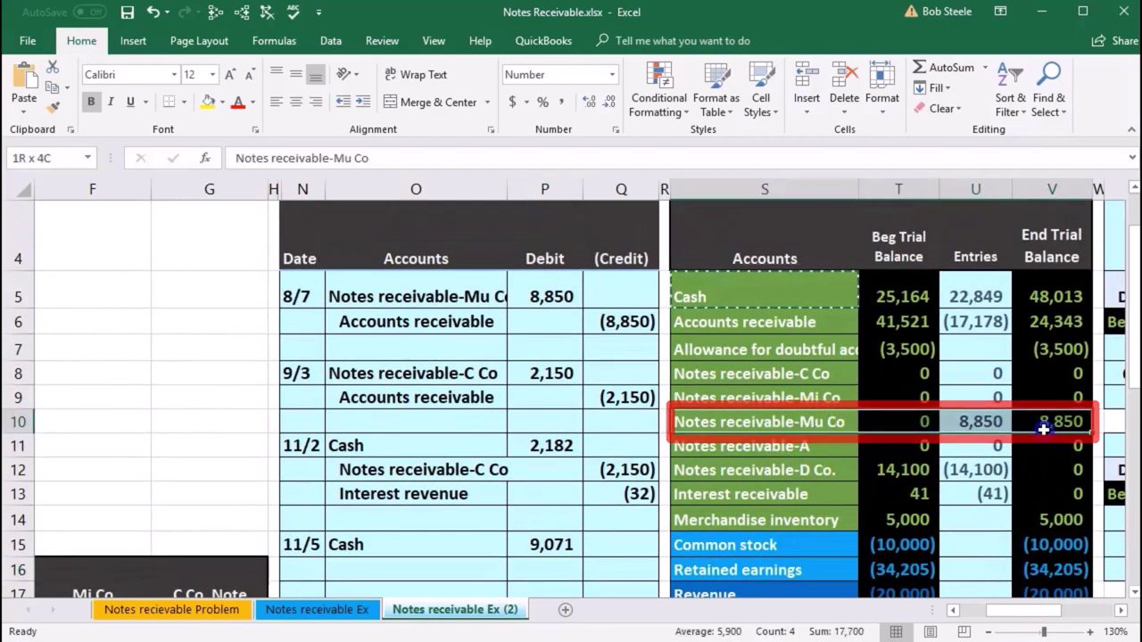
pyautogui.scroll(-1, 943, 485)
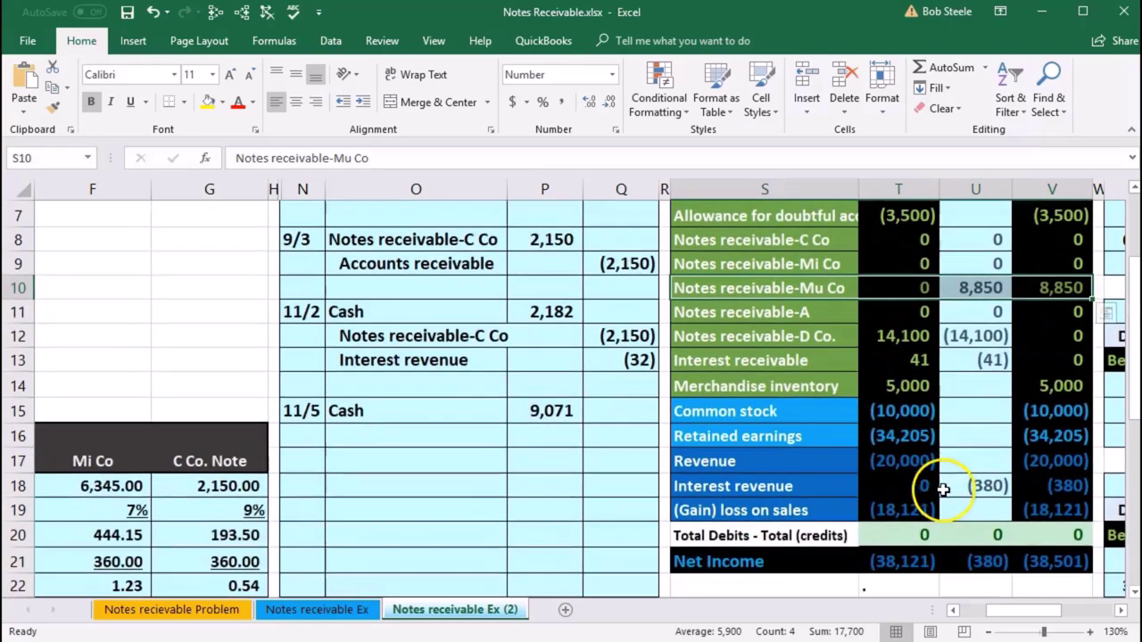
pyautogui.click(803, 288)
pyautogui.rightClick(804, 288)
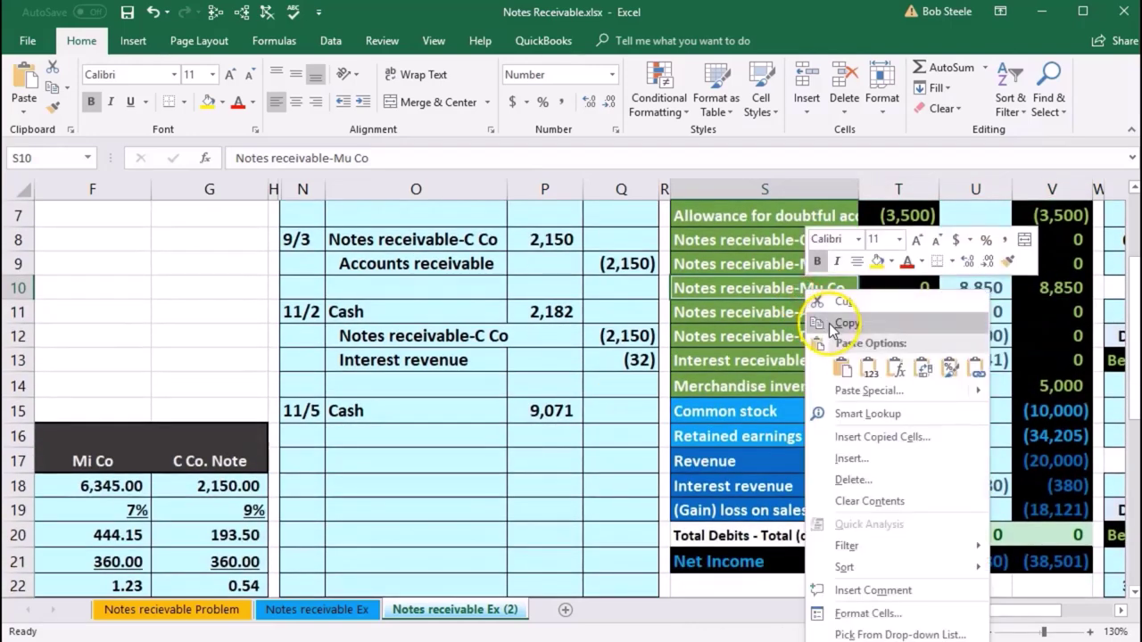
pyautogui.click(833, 250)
pyautogui.click(477, 426)
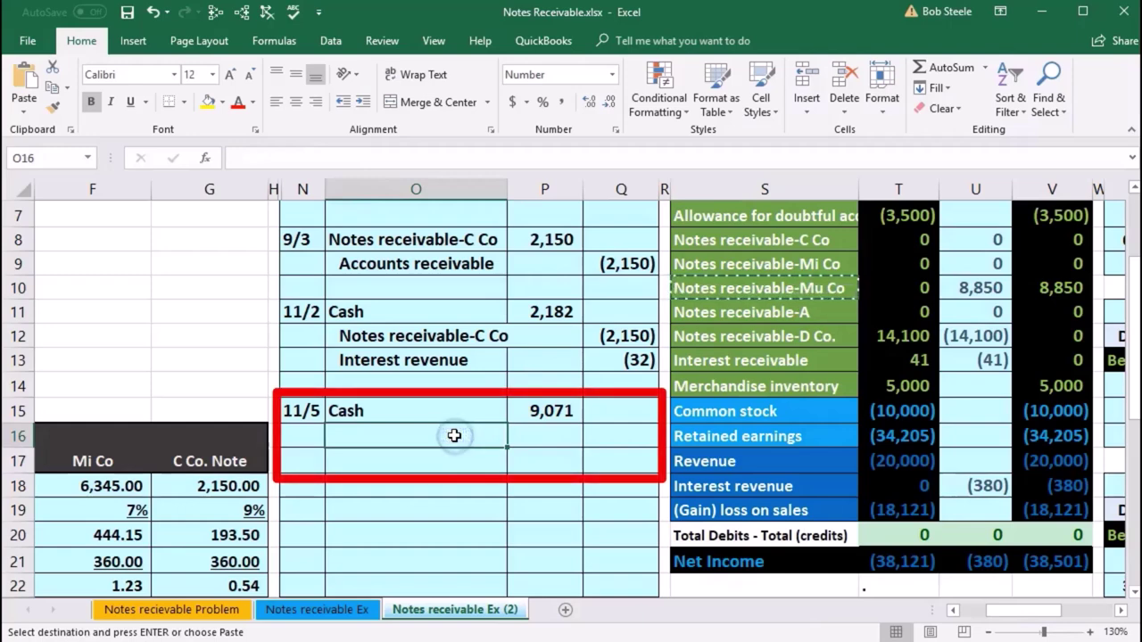
pyautogui.rightClick(454, 435)
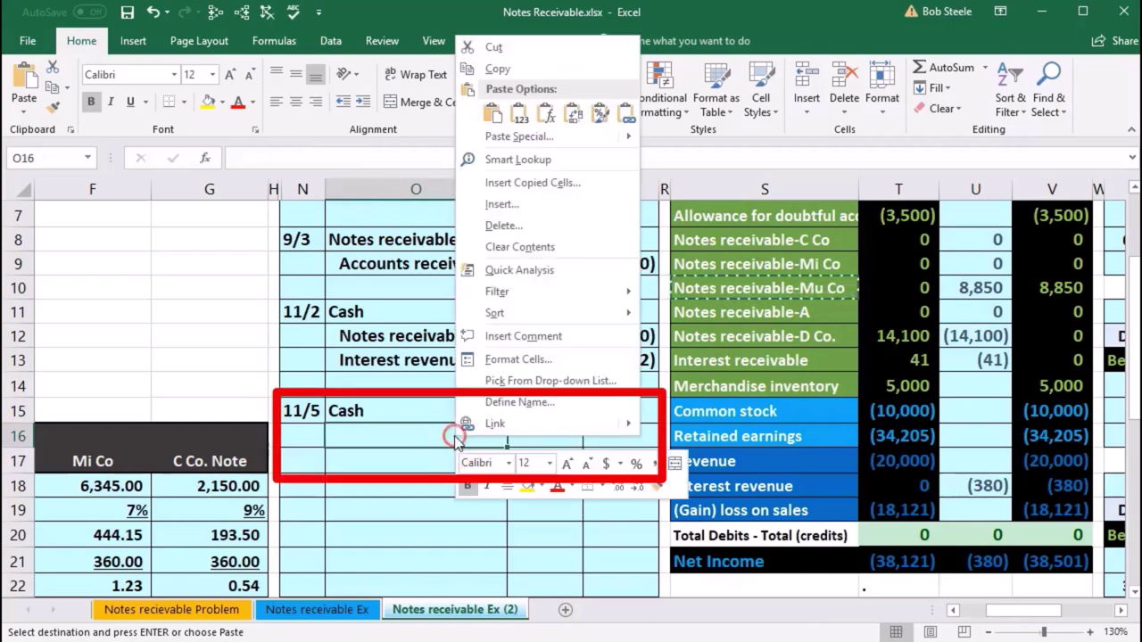
pyautogui.click(521, 121)
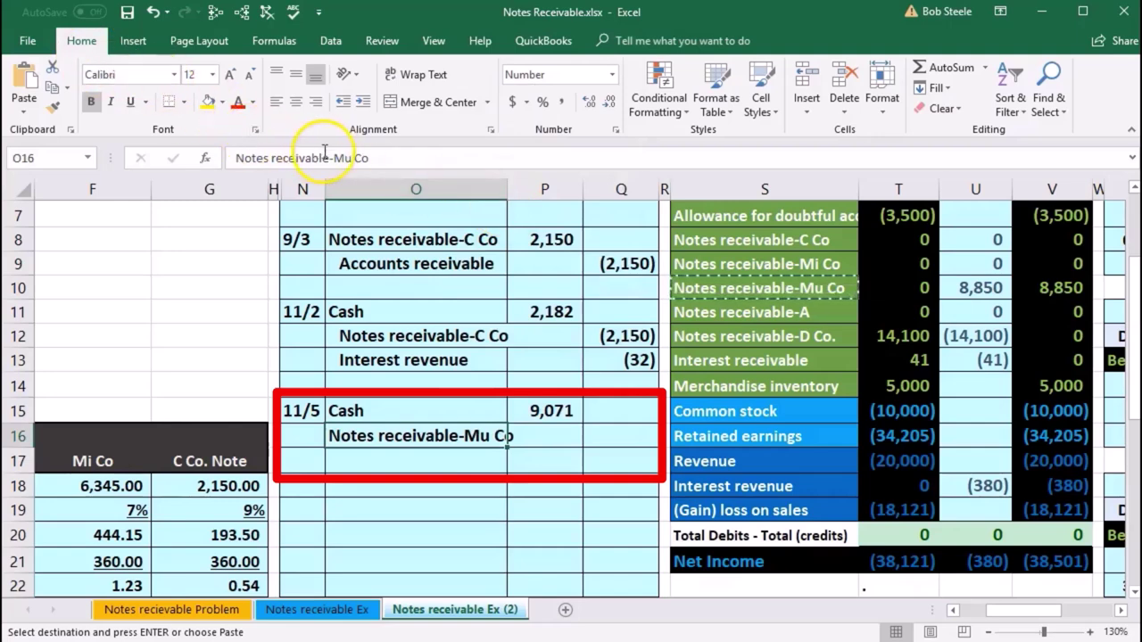
pyautogui.click(358, 102)
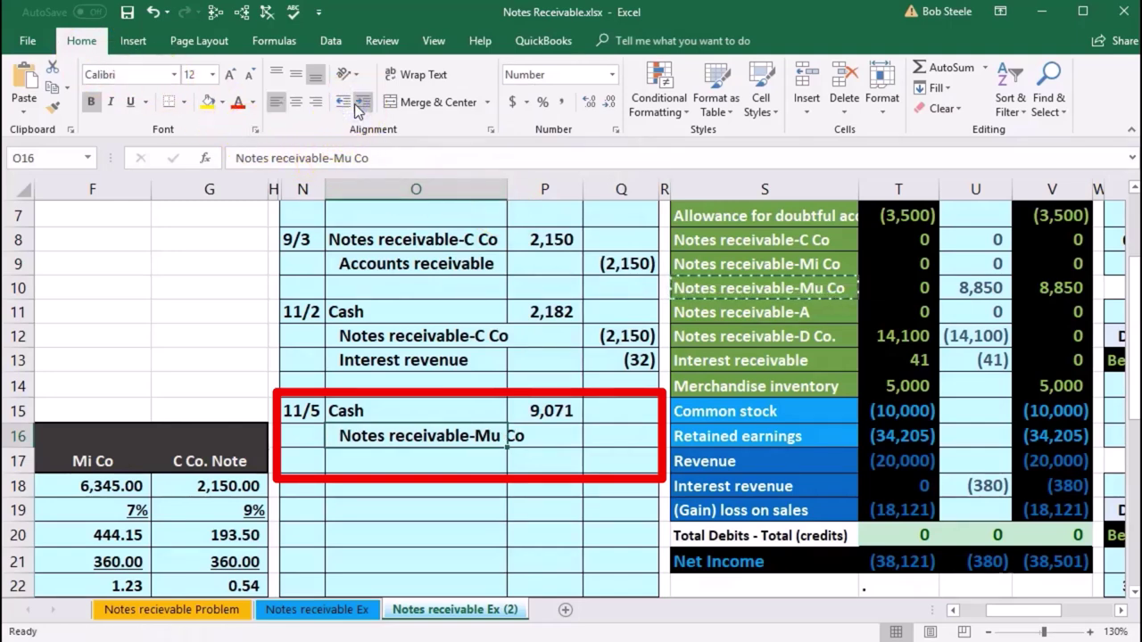
pyautogui.click(626, 434)
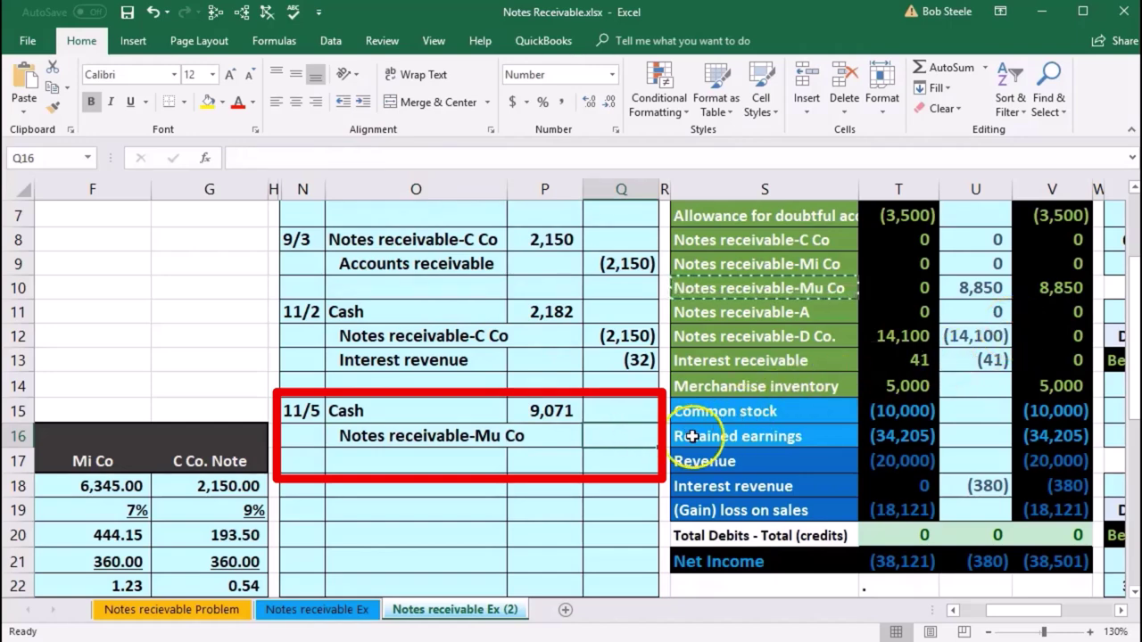
# Enter -8850 in Q16 so Notes receivable-Mu Co shows an (8,850) credit against the 9,071 cash debit.
pyautogui.write('-')
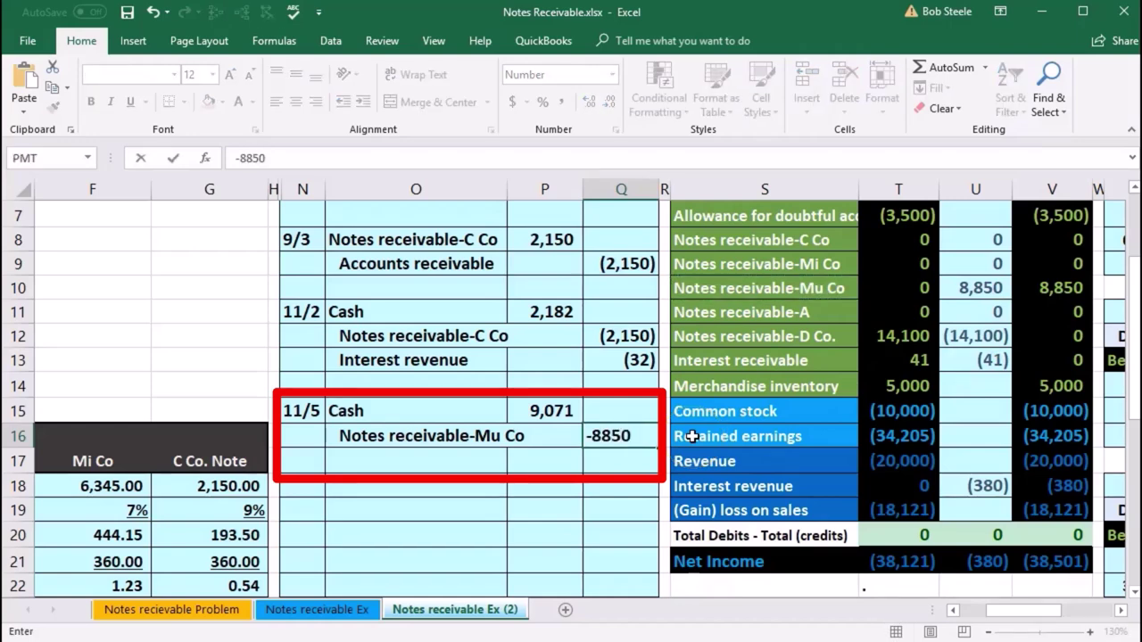
pyautogui.write('8850')
pyautogui.press('Return')
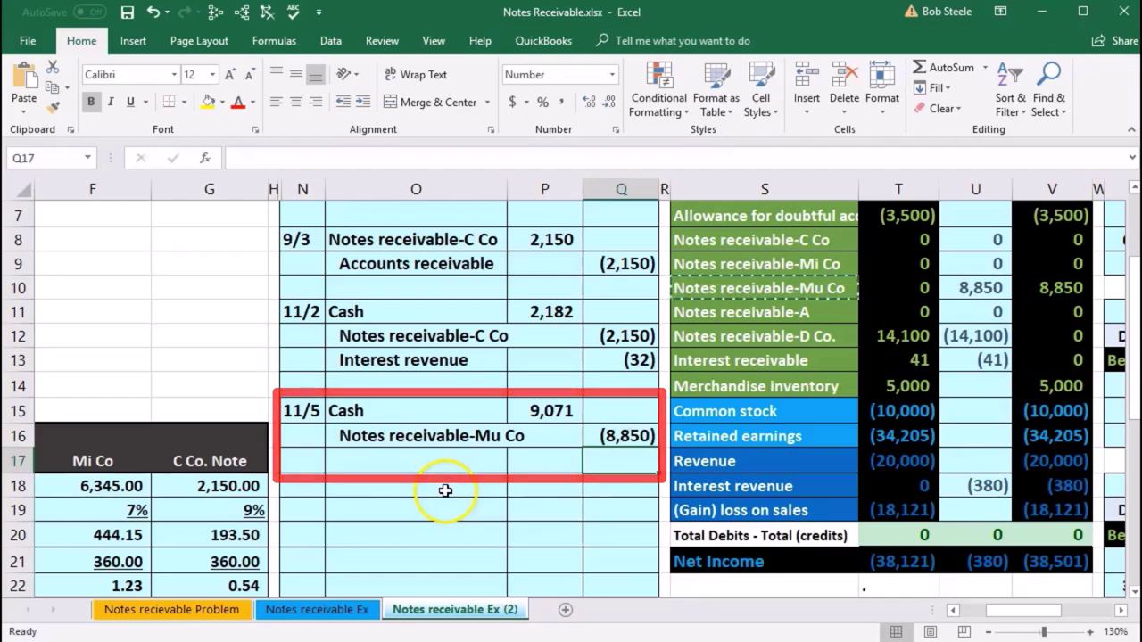
pyautogui.scroll(-1, 445, 491)
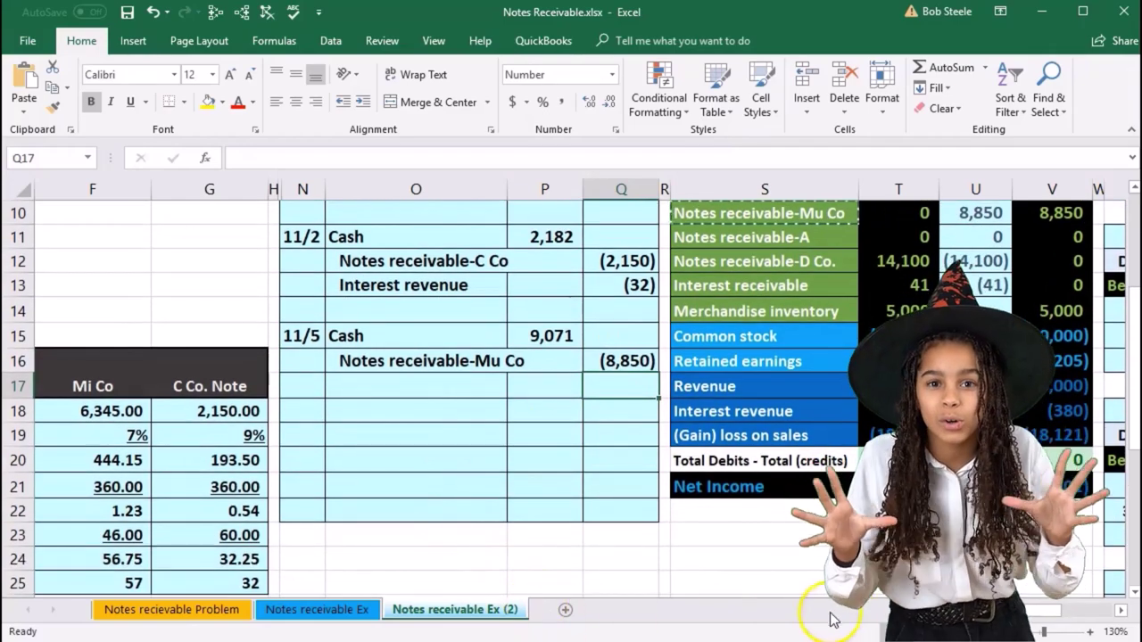
pyautogui.hscroll(-1, 580, 410)
pyautogui.hscroll(-1, 648, 561)
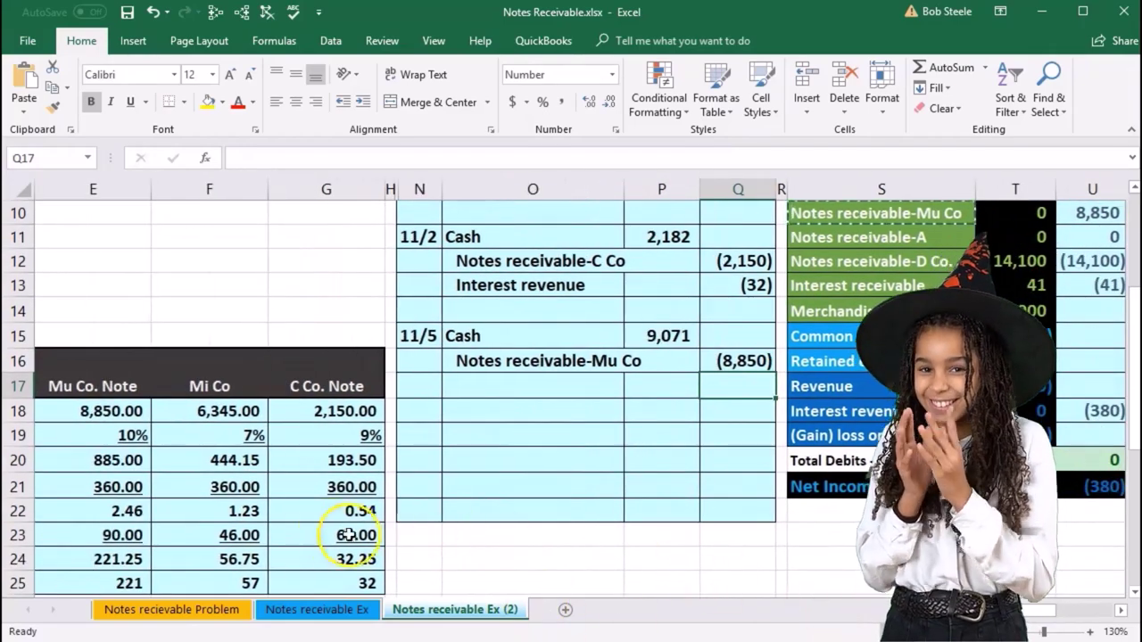
pyautogui.scroll(-1, 357, 535)
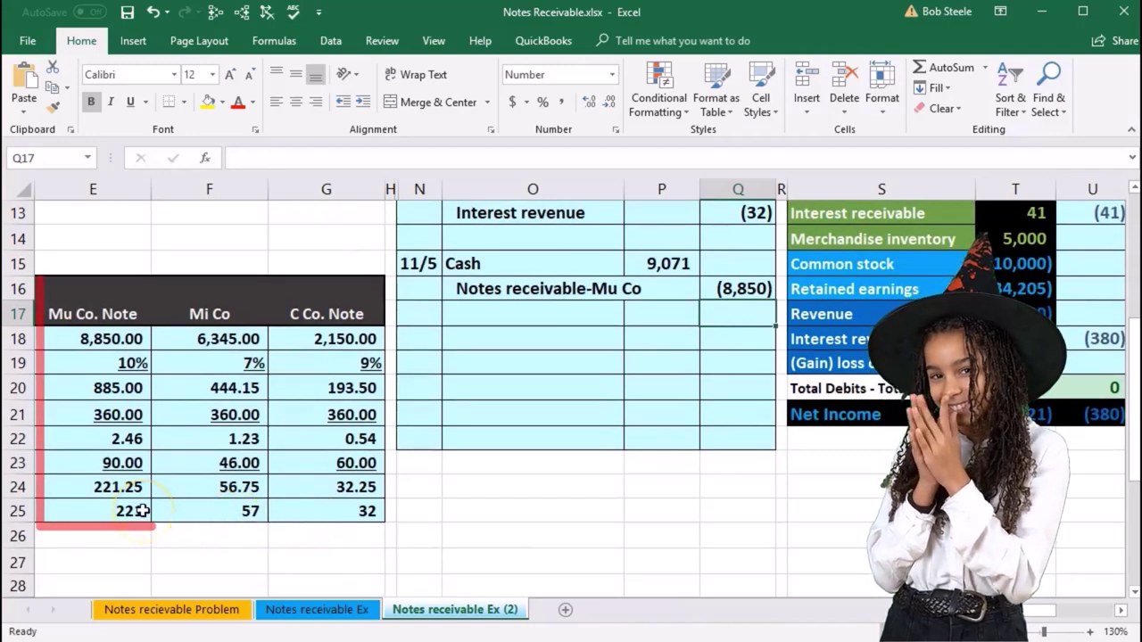
pyautogui.click(714, 326)
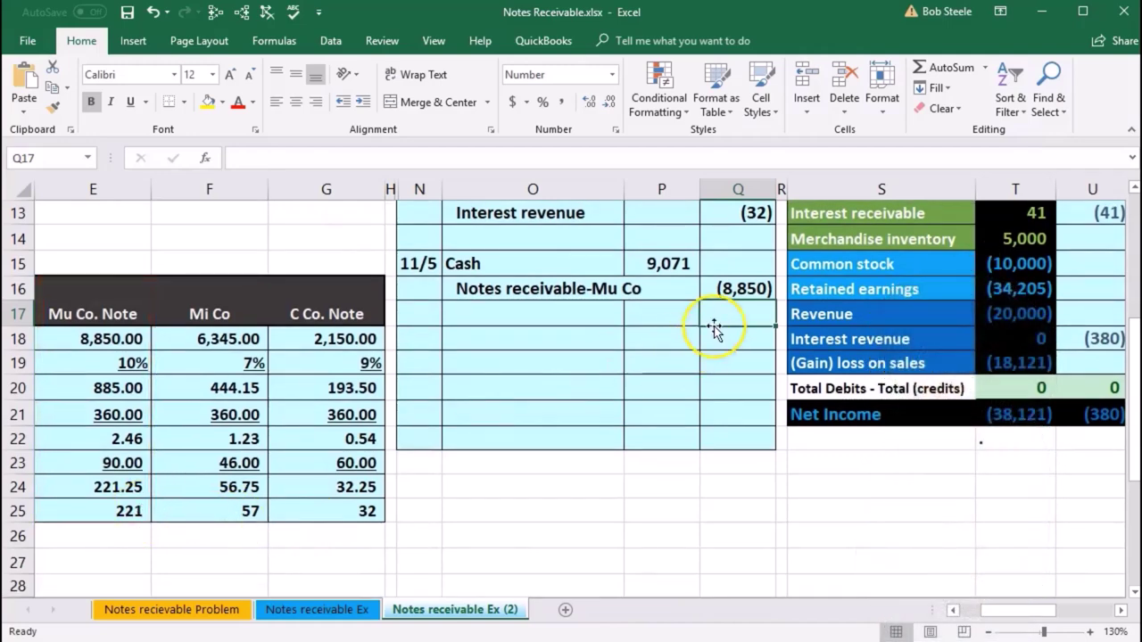
pyautogui.scroll(1, 714, 395)
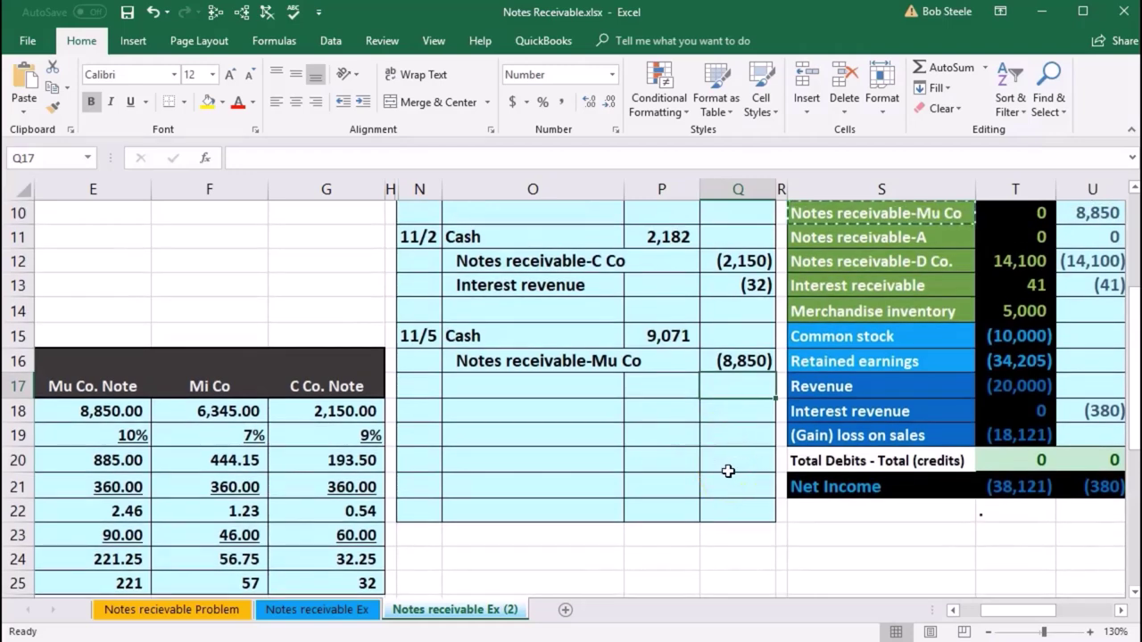
# Enter -SUM(P15:Q16) in Q17 for the balancing (221) interest revenue credit of the 11/5 entry.
pyautogui.write('-sum')
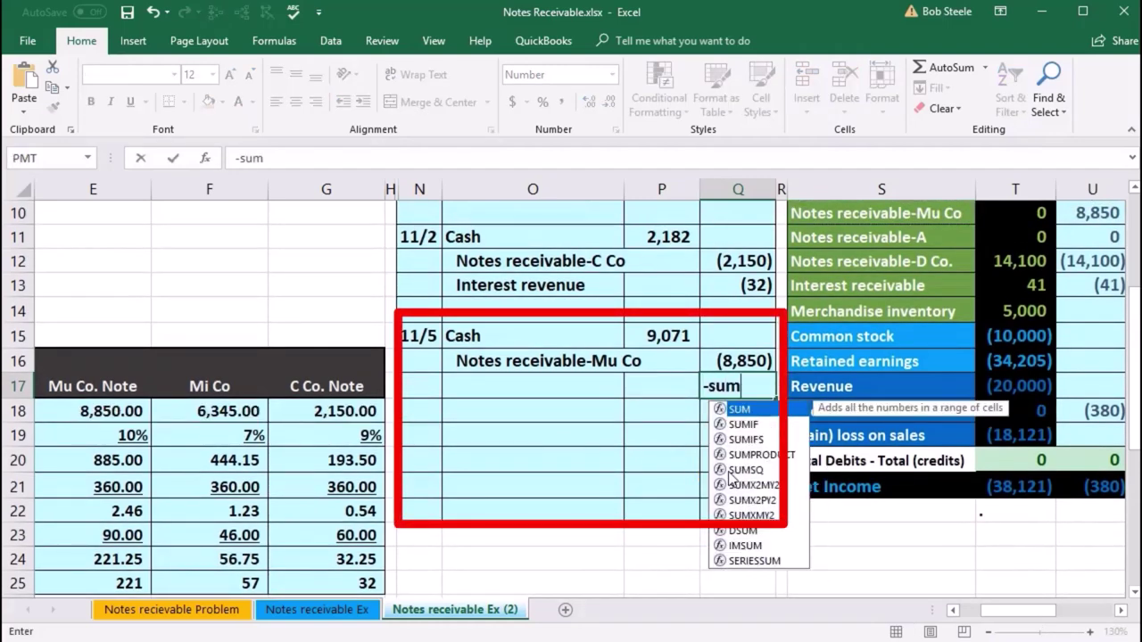
pyautogui.doubleClick(738, 409)
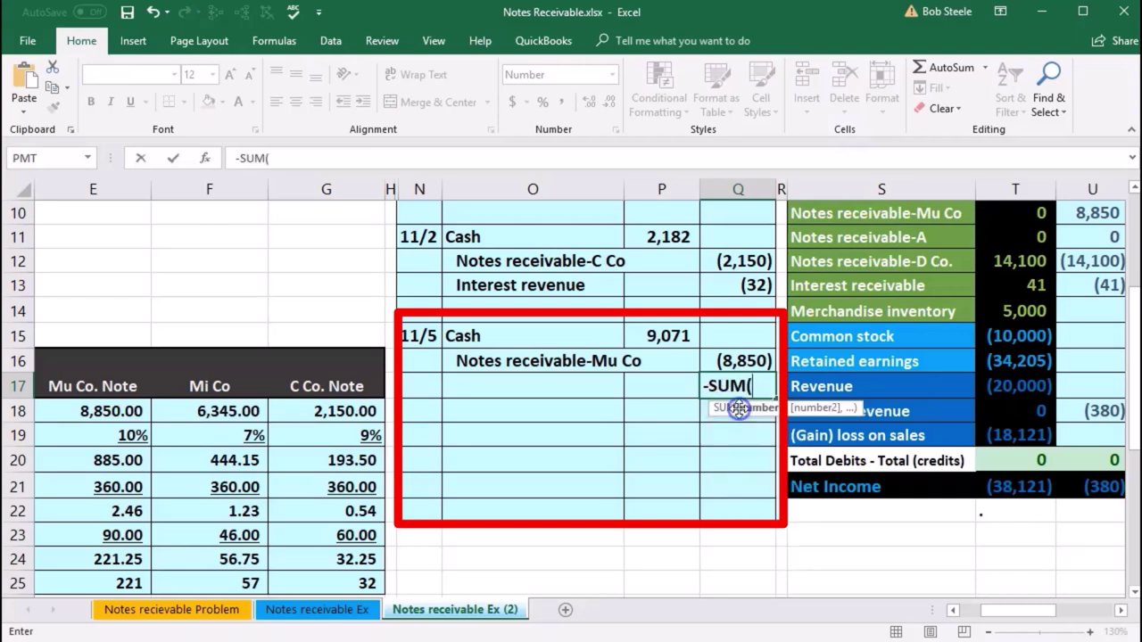
pyautogui.moveTo(678, 337); pyautogui.dragTo(734, 362)
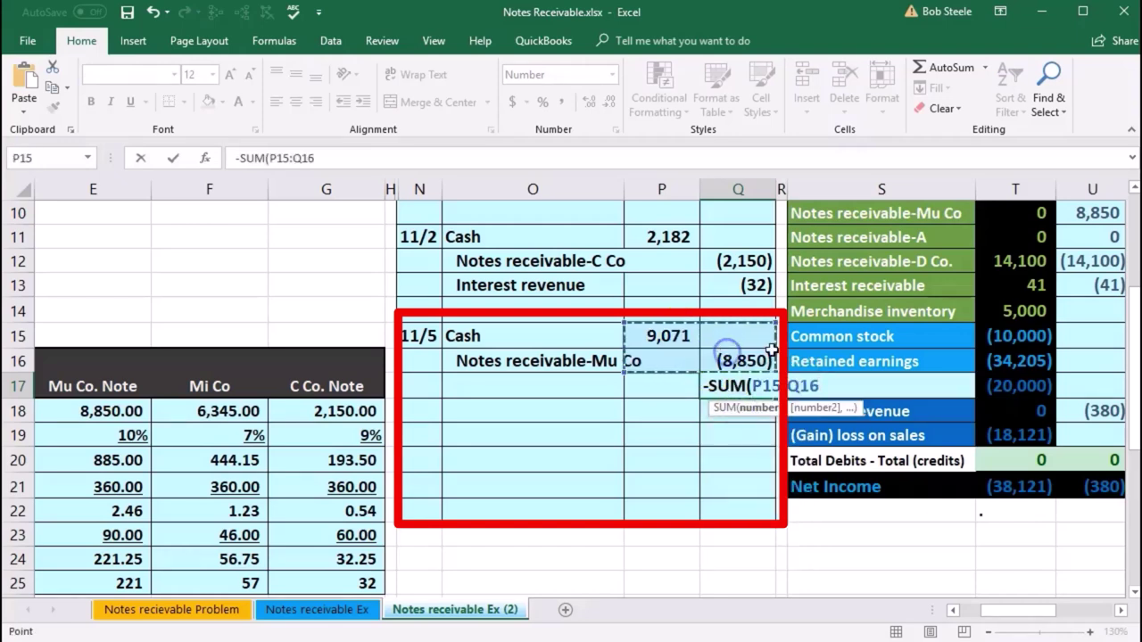
pyautogui.press('Return')
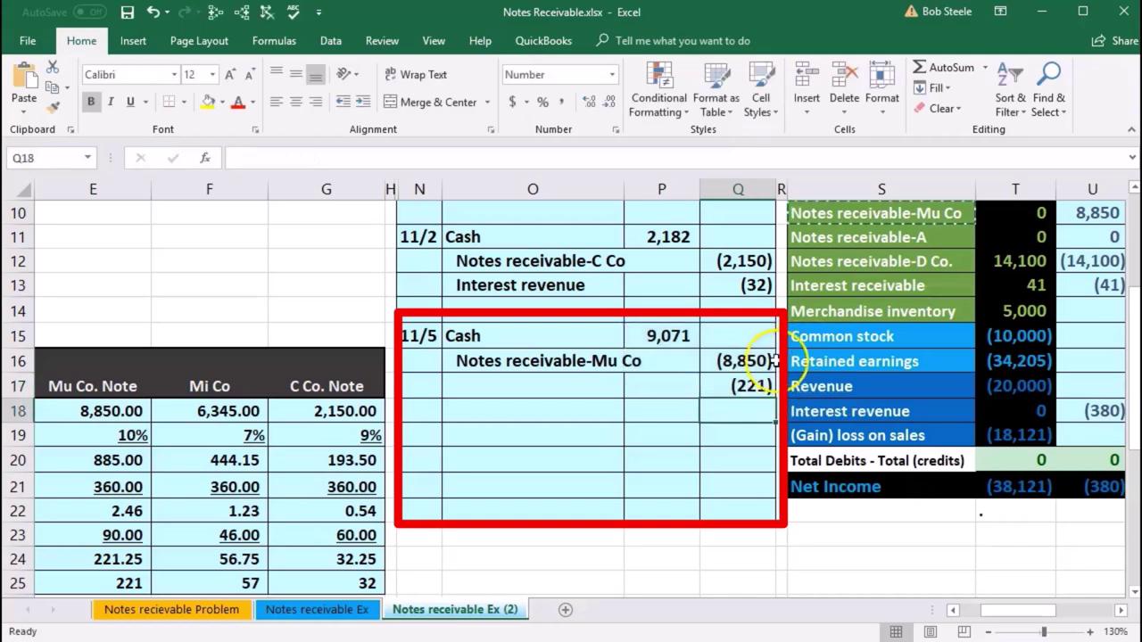
pyautogui.moveTo(757, 362); pyautogui.dragTo(765, 382)
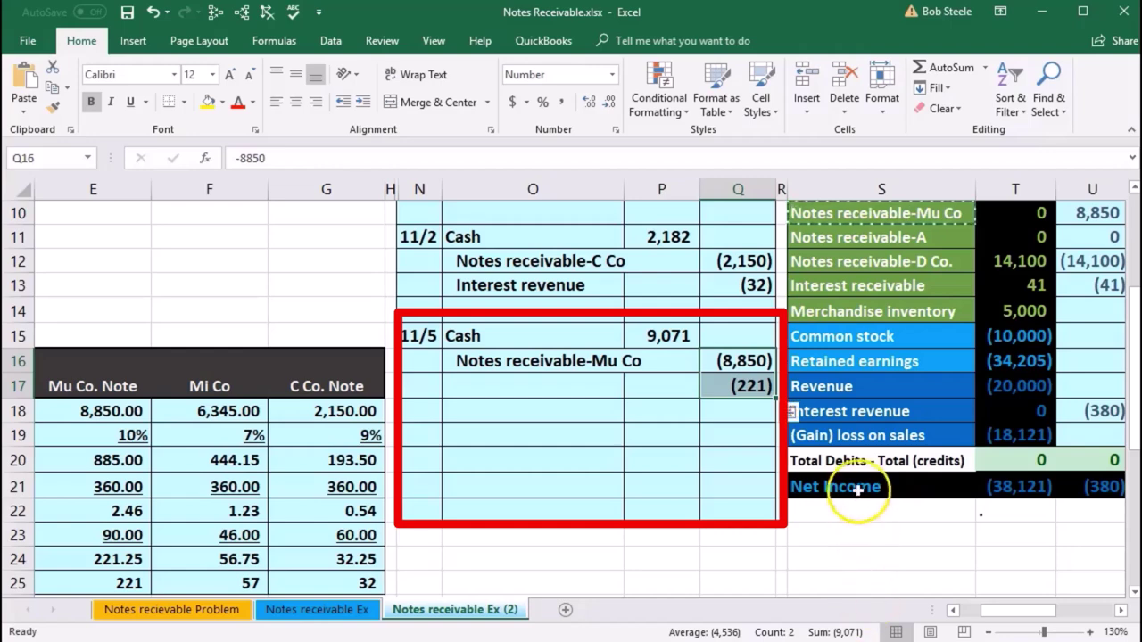
pyautogui.click(885, 412)
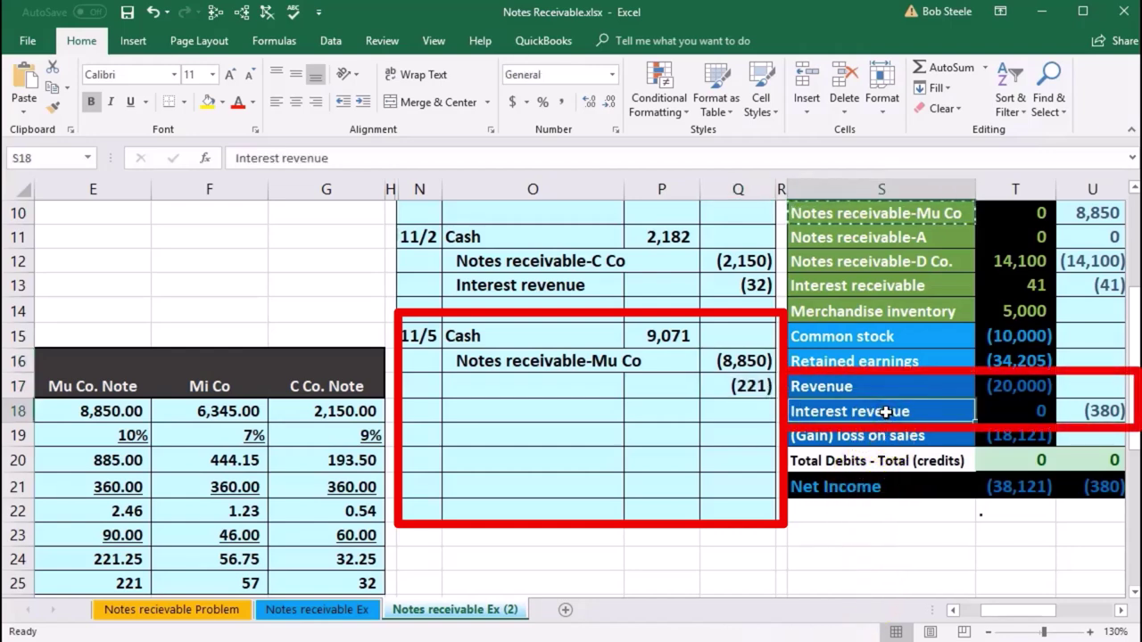